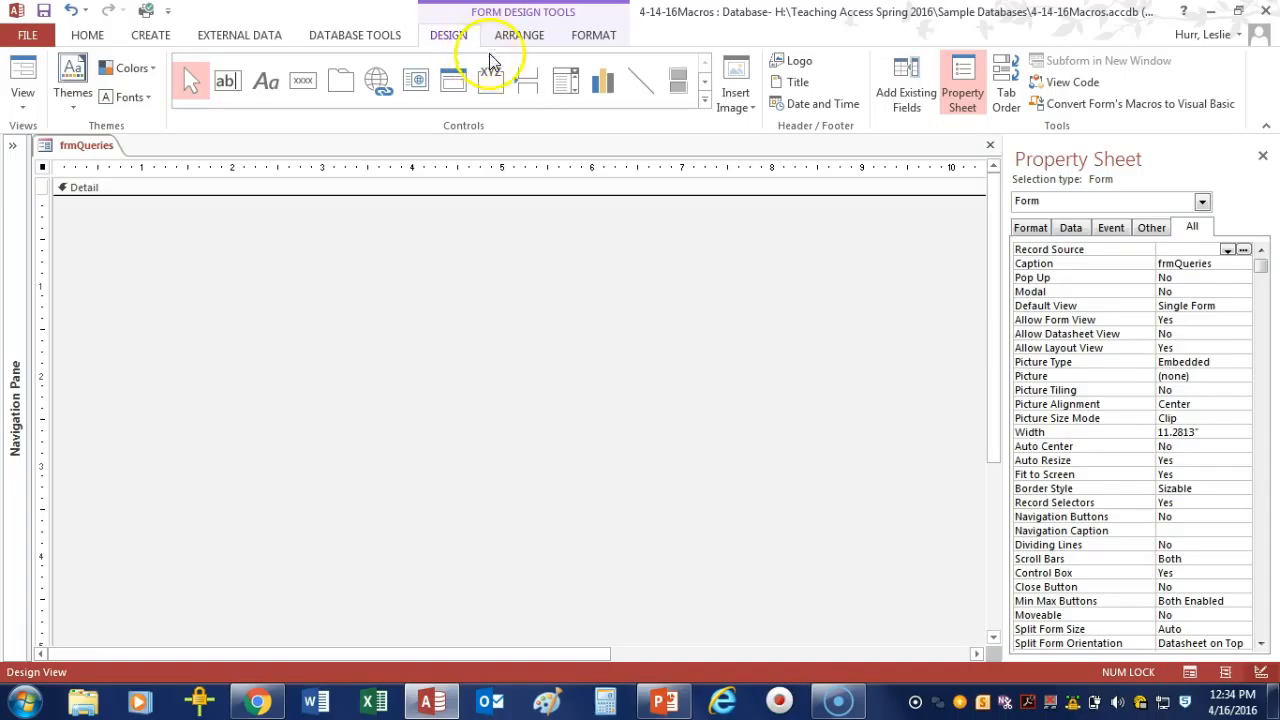
Add a list box to the form's Detail section at about 2" from the left and 1" from the top.
click(706, 105)
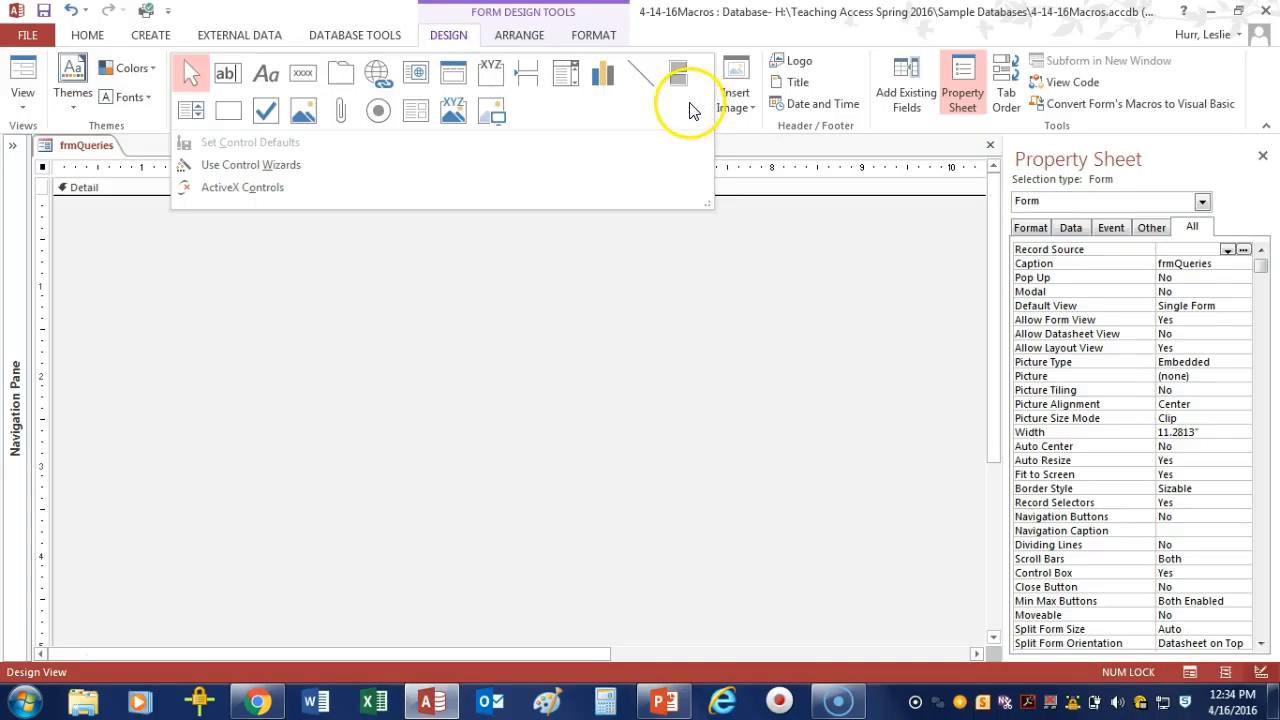
click(189, 112)
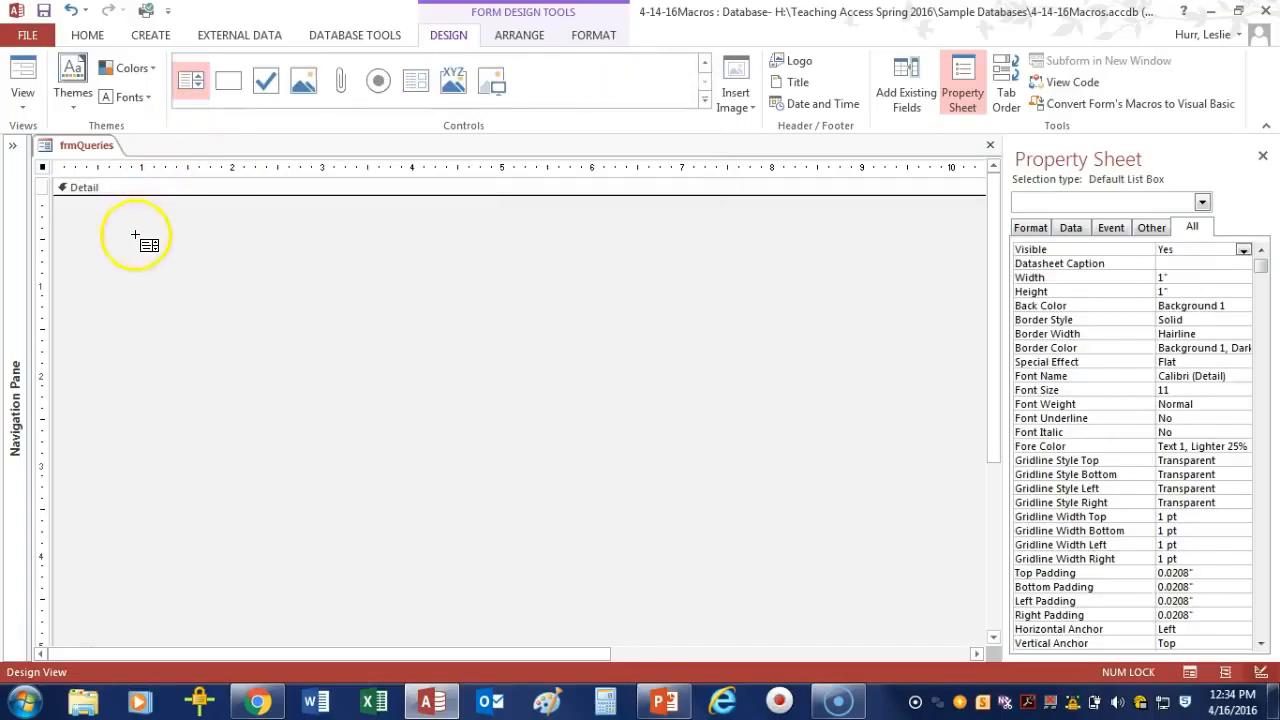
click(232, 286)
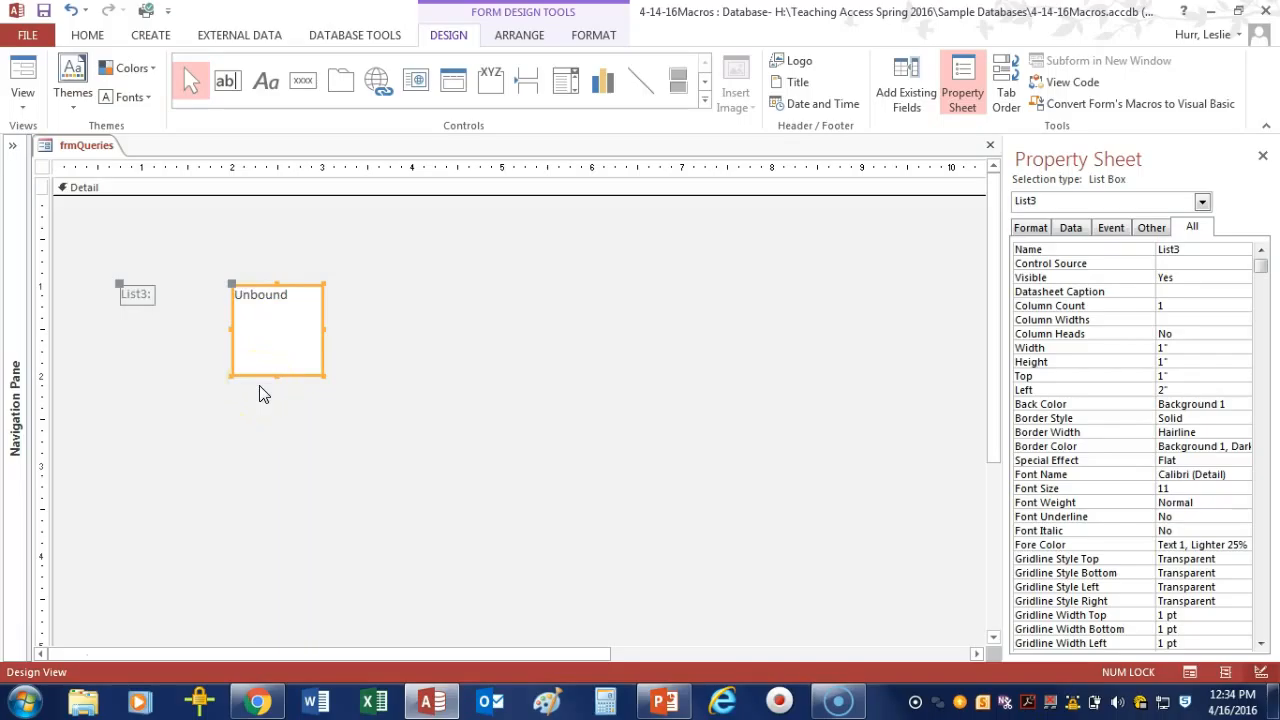
Widen the list box's label to about 1.125" and change its caption to "Query List:".
click(140, 302)
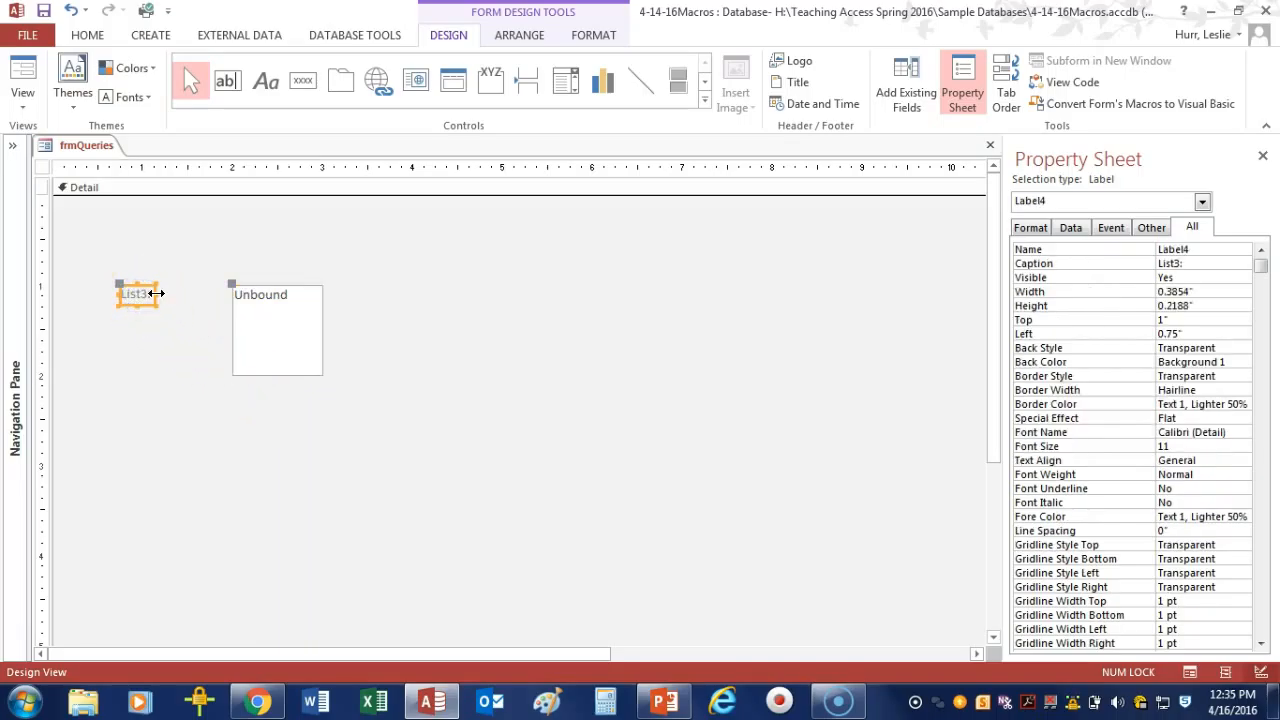
click(156, 293)
drag(156, 293, 101, 297)
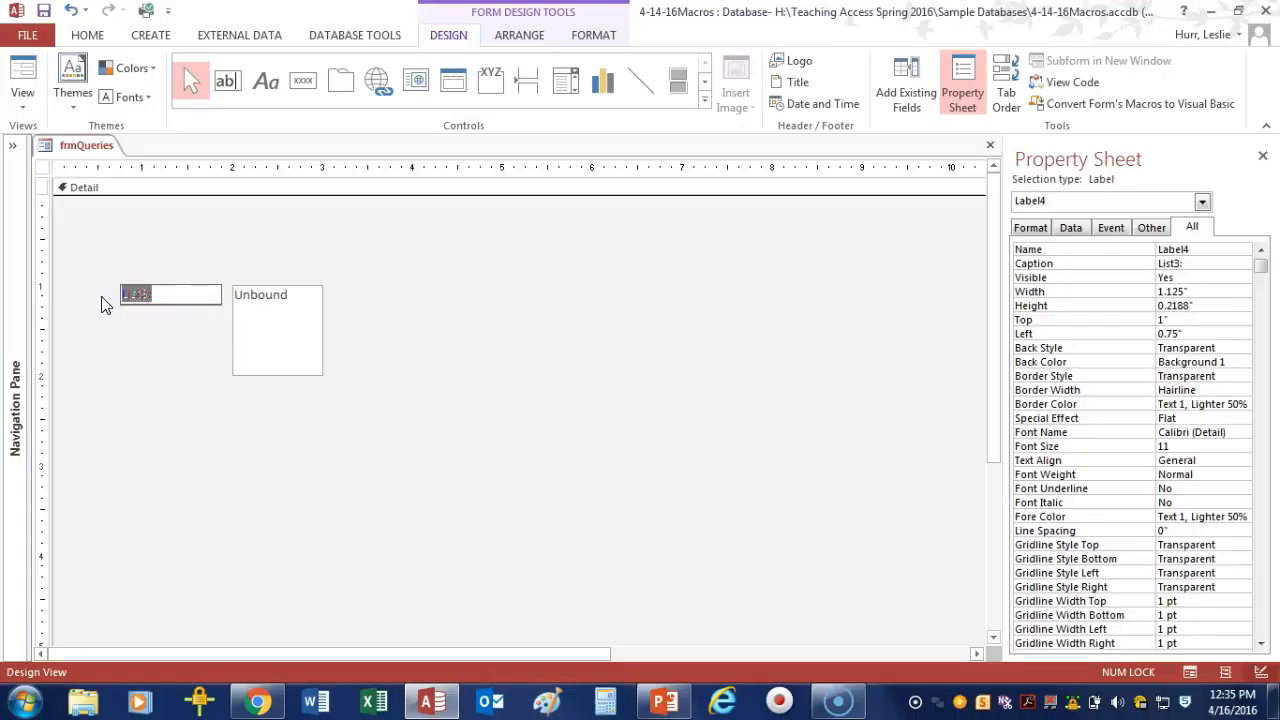
text(Query List:)
key(Return)
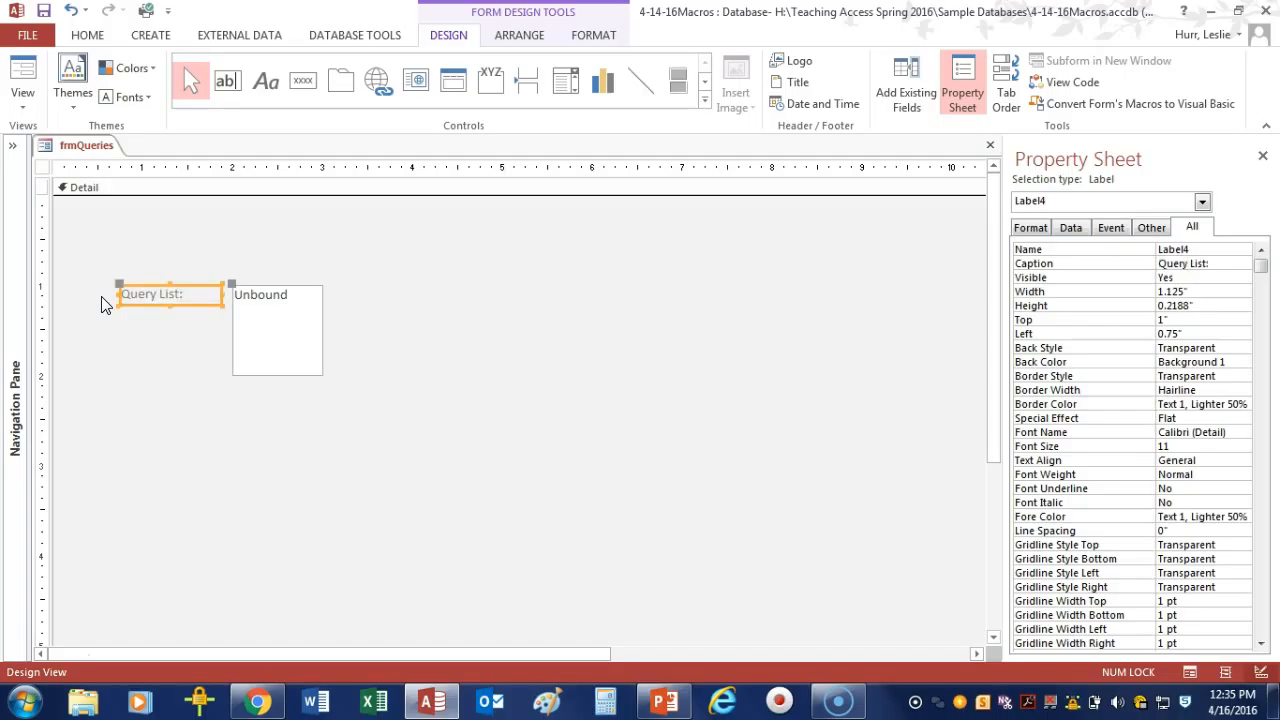
Enlarge the list box to about 1.55" wide and 1.75" high.
click(262, 330)
drag(321, 328, 373, 329)
drag(302, 377, 300, 443)
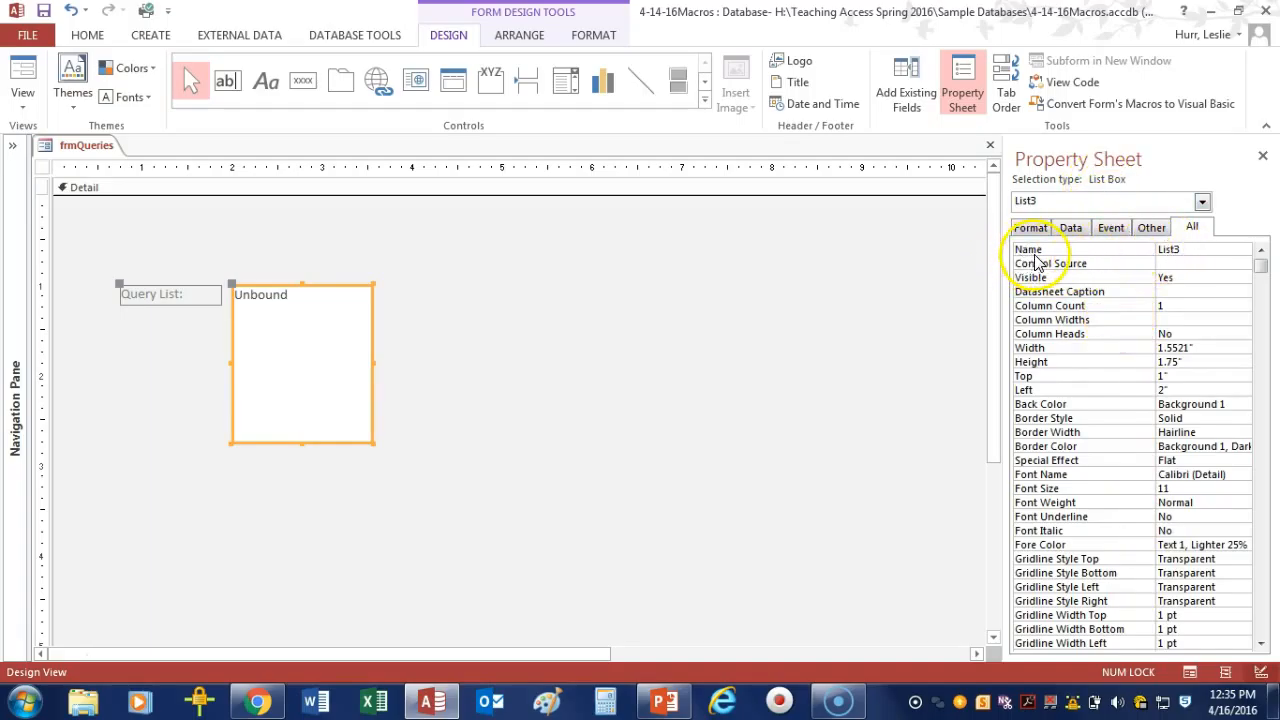
Name the list box lstQueryList.
click(1237, 251)
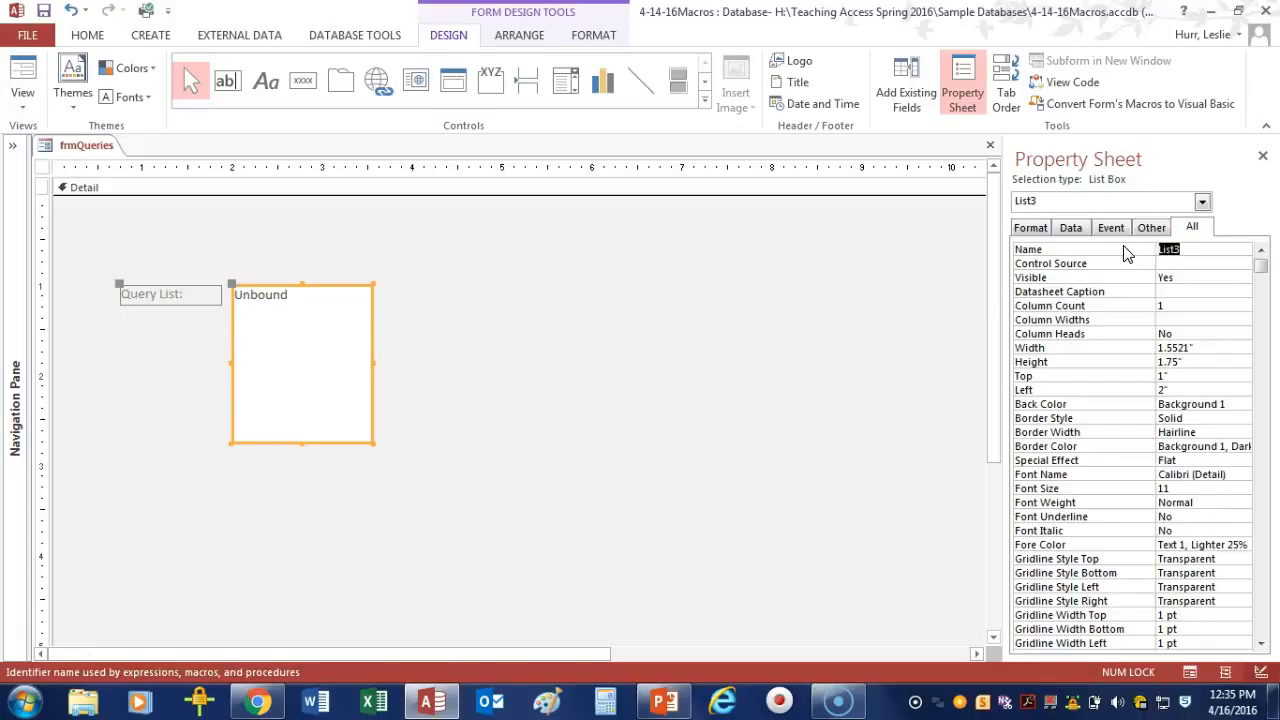
text(lstQueryList)
key(Return)
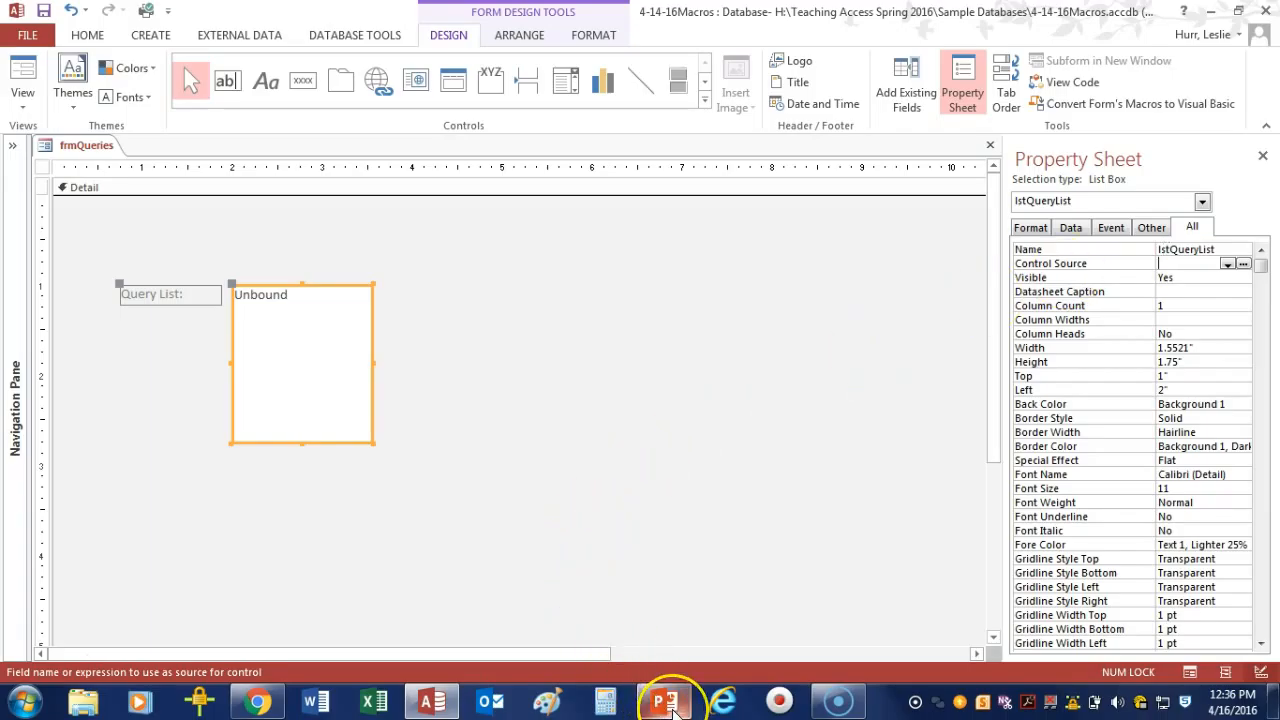
Switch to the PowerPoint slide show to review the topic outline, and return to the form in Access.
click(668, 704)
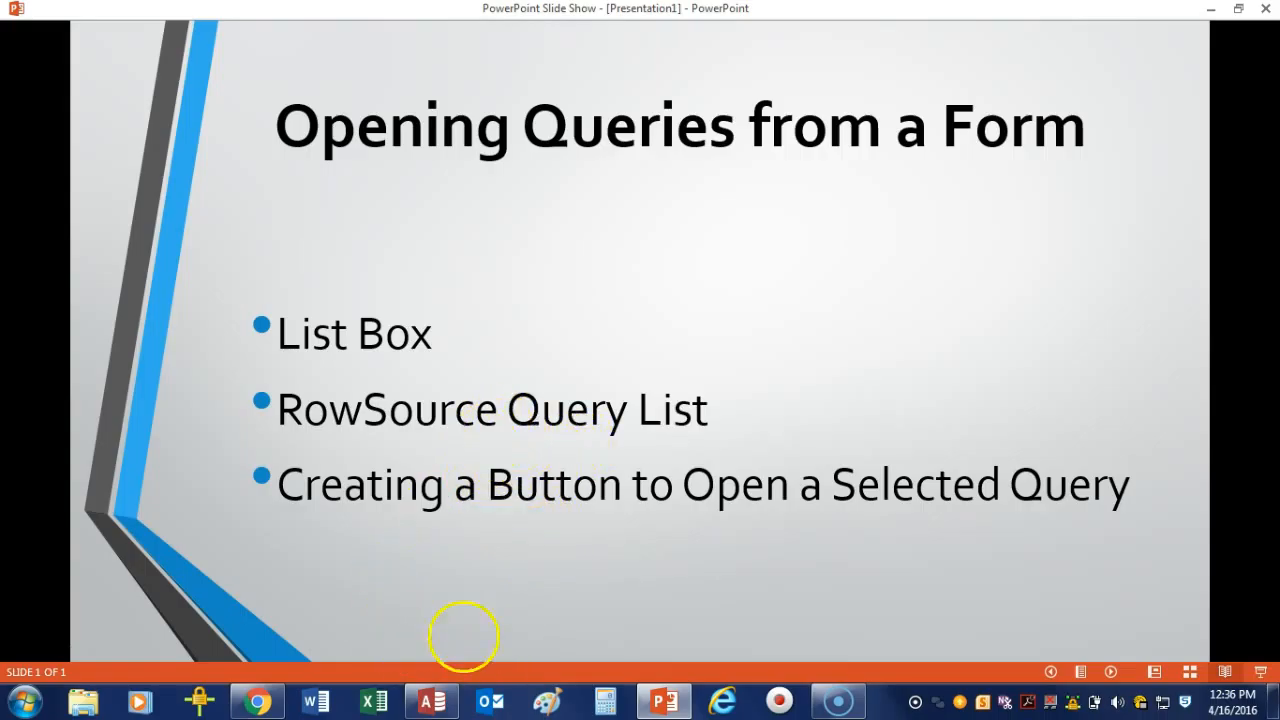
click(438, 705)
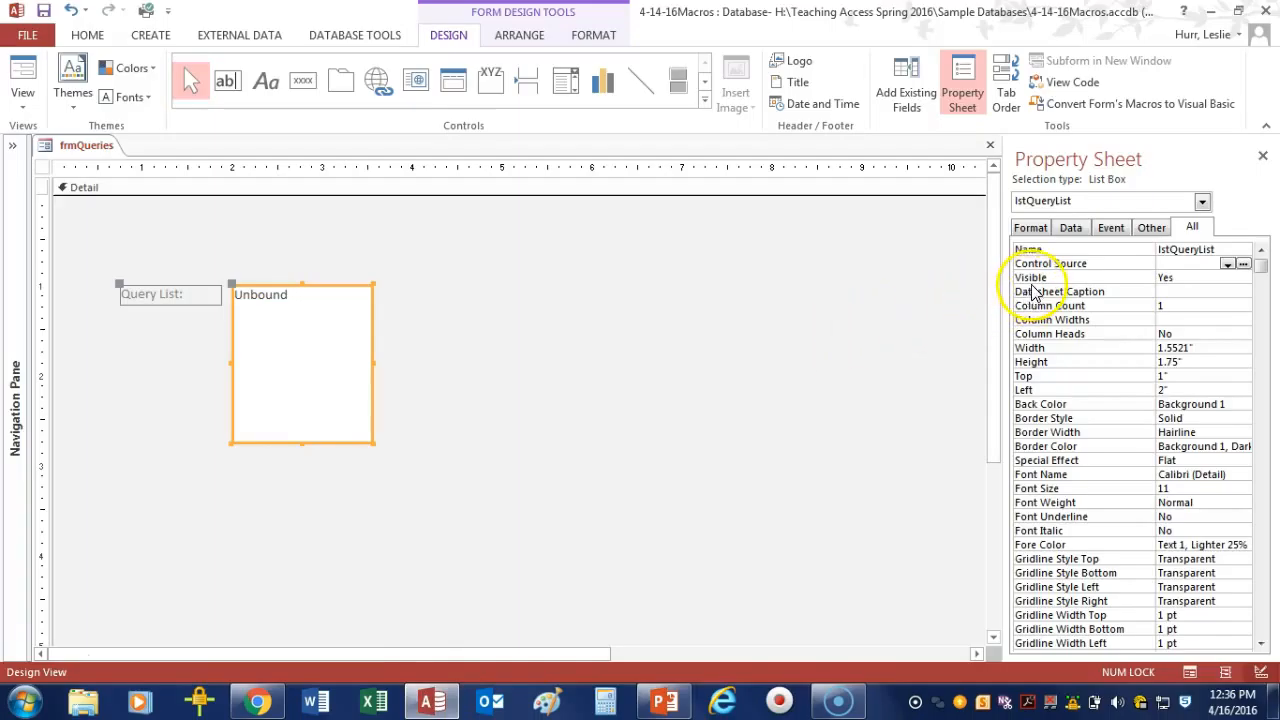
Open the query builder for the list box's Row Source and add the MSysObjects table to the query.
click(1070, 228)
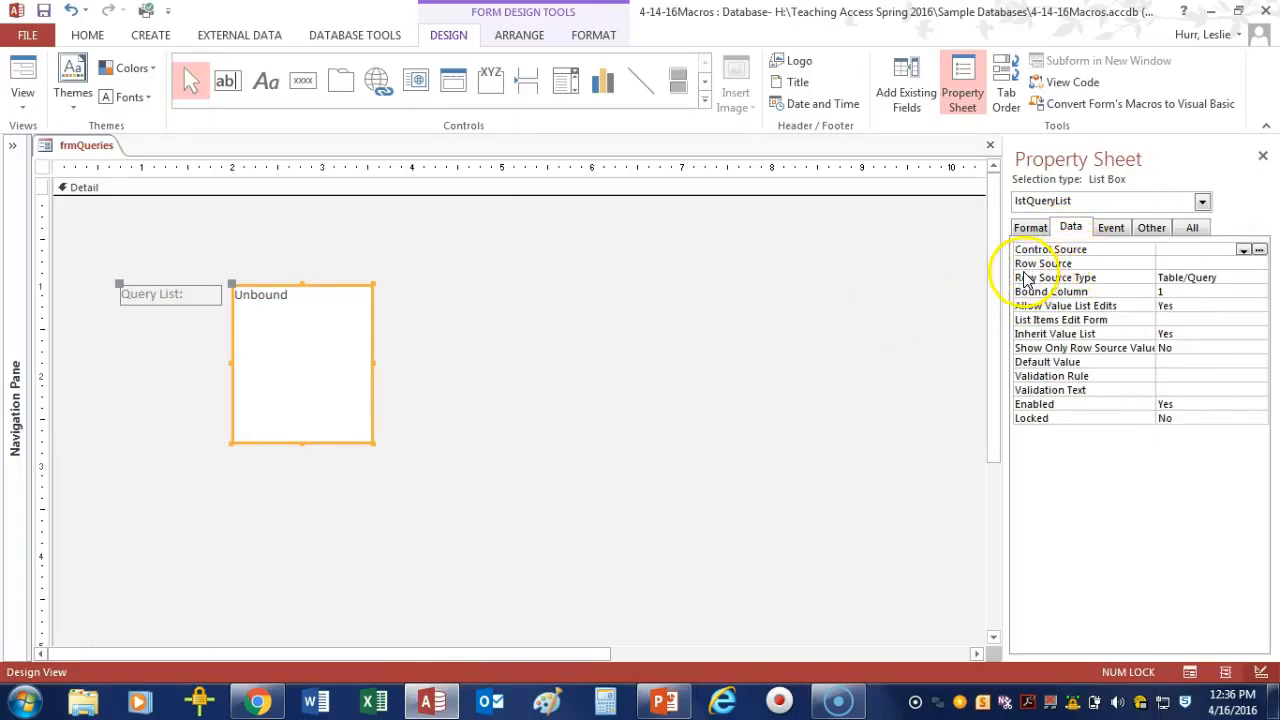
click(1168, 264)
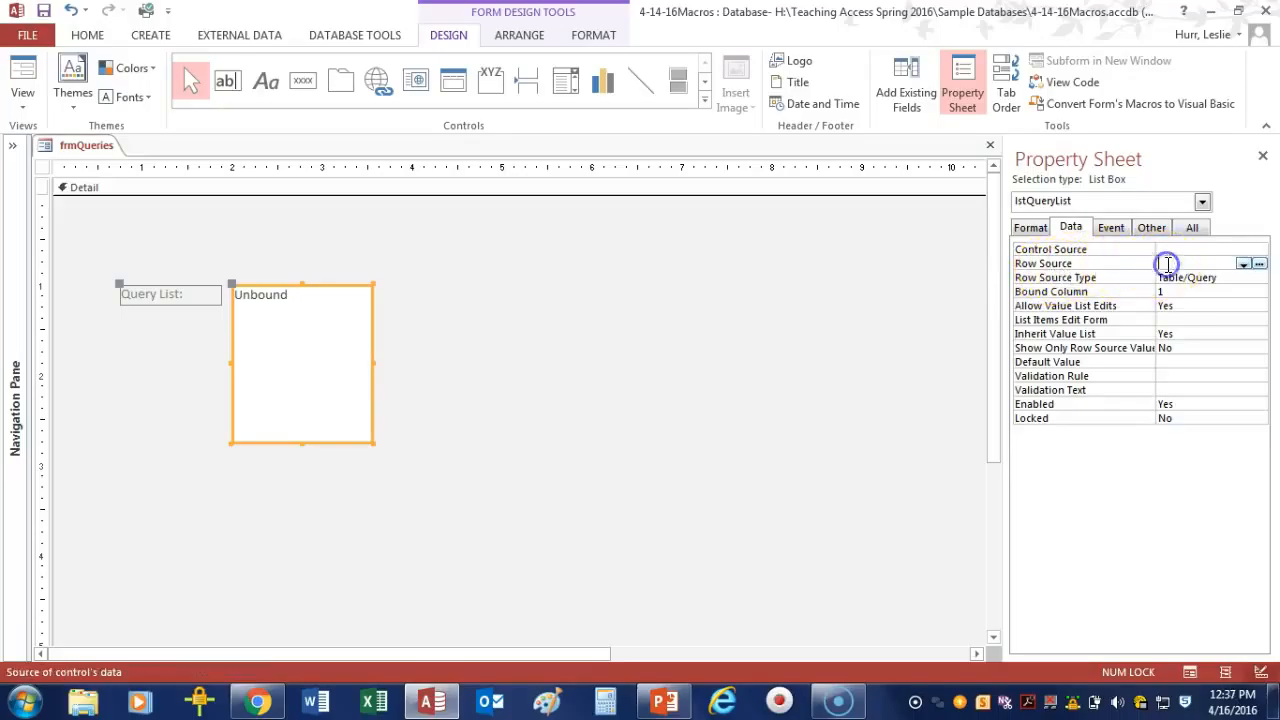
click(1259, 264)
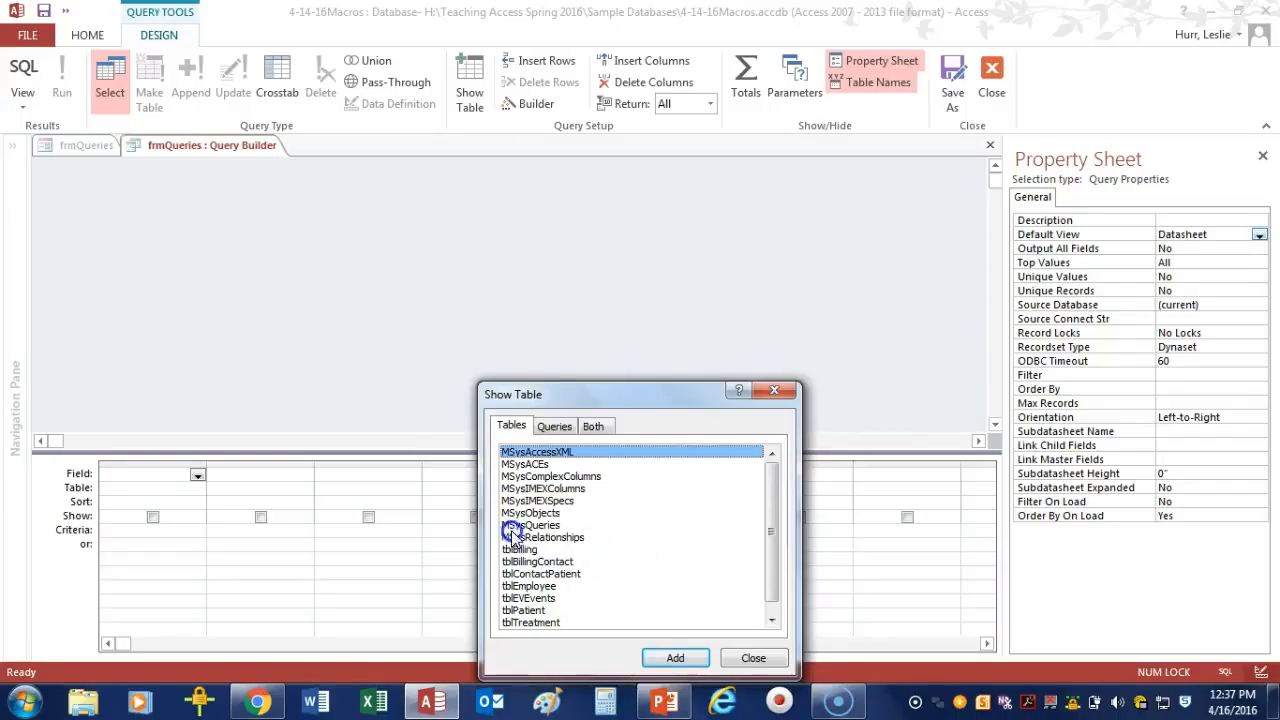
click(522, 514)
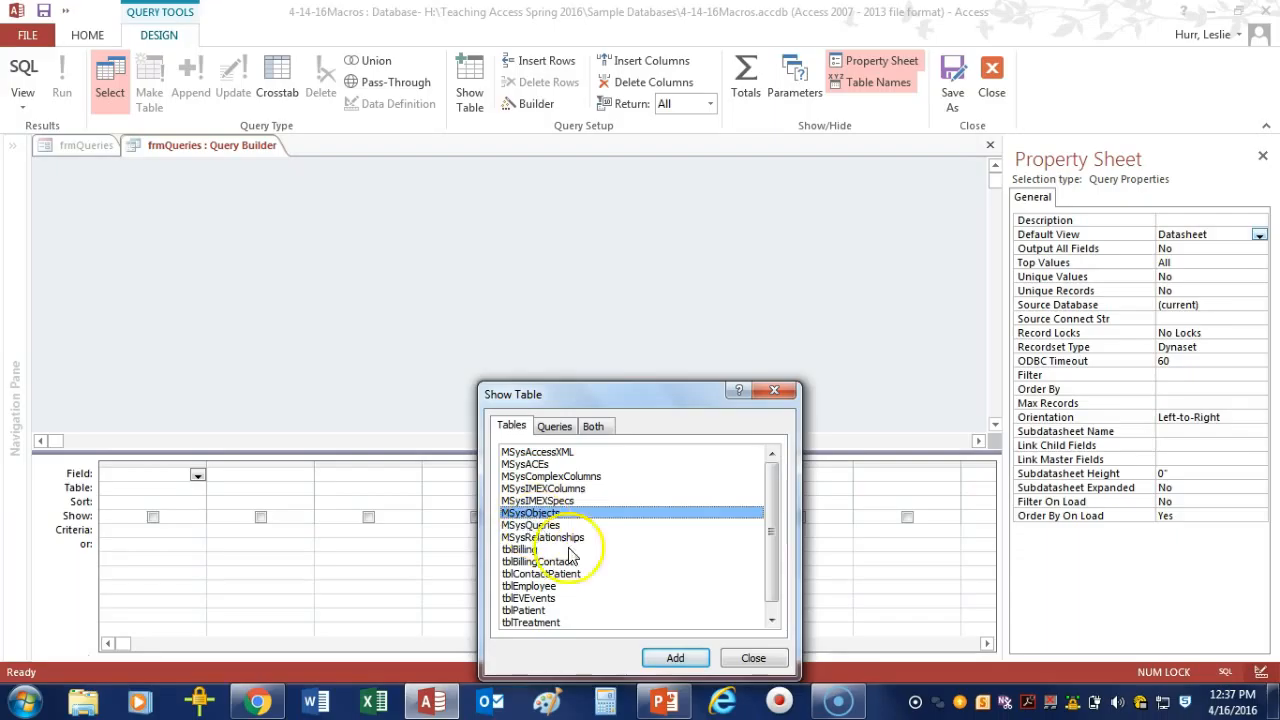
click(676, 659)
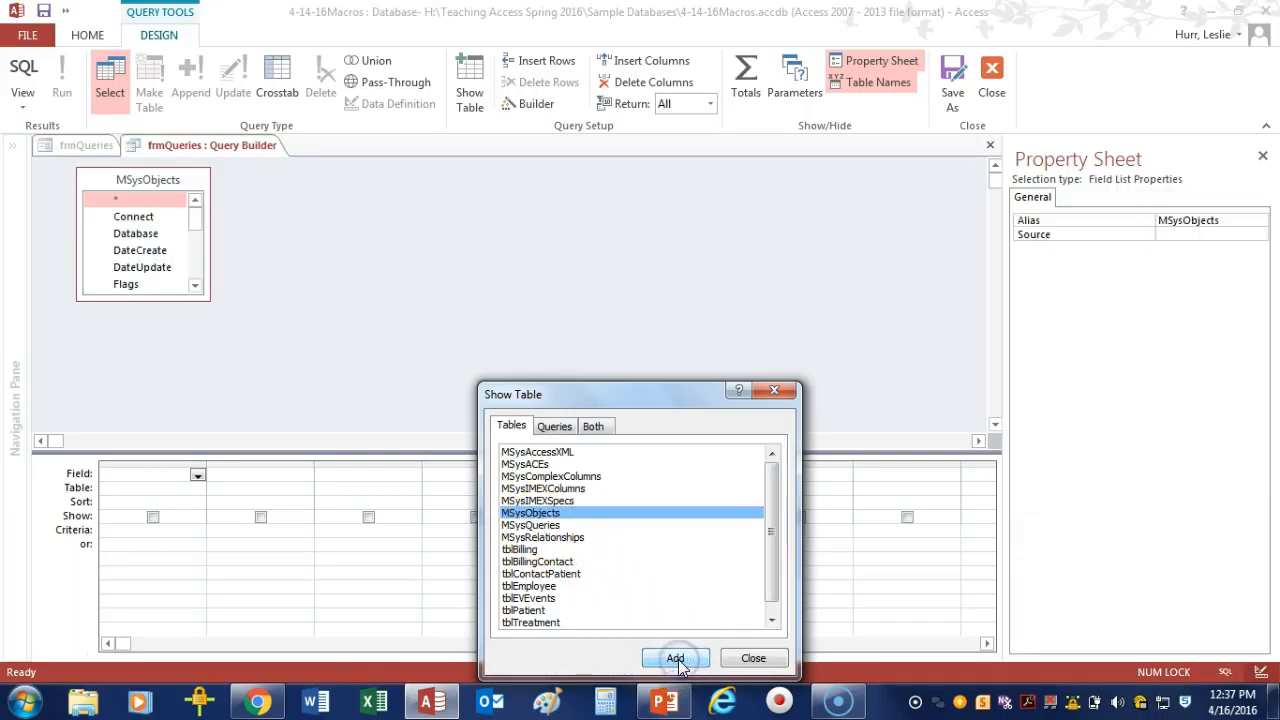
click(750, 659)
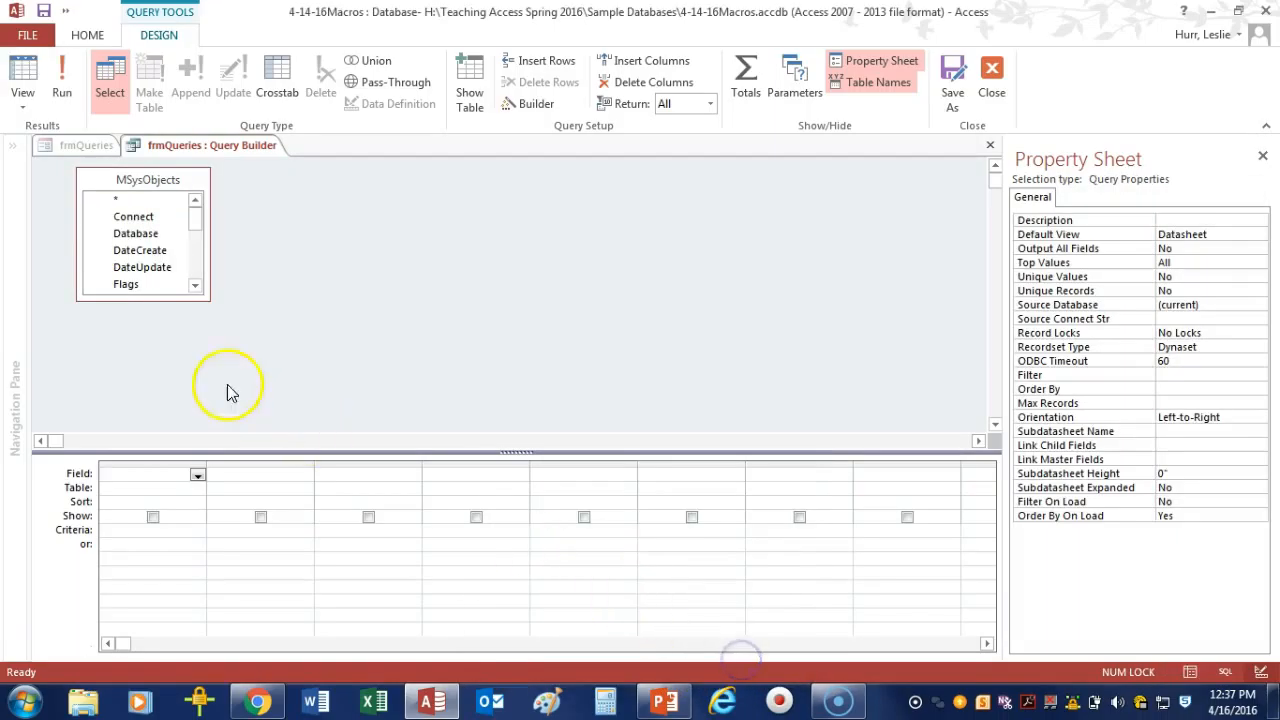
Enlarge the MSysObjects field list and add its Name and Type fields to the query grid.
drag(209, 299, 380, 430)
drag(368, 330, 370, 383)
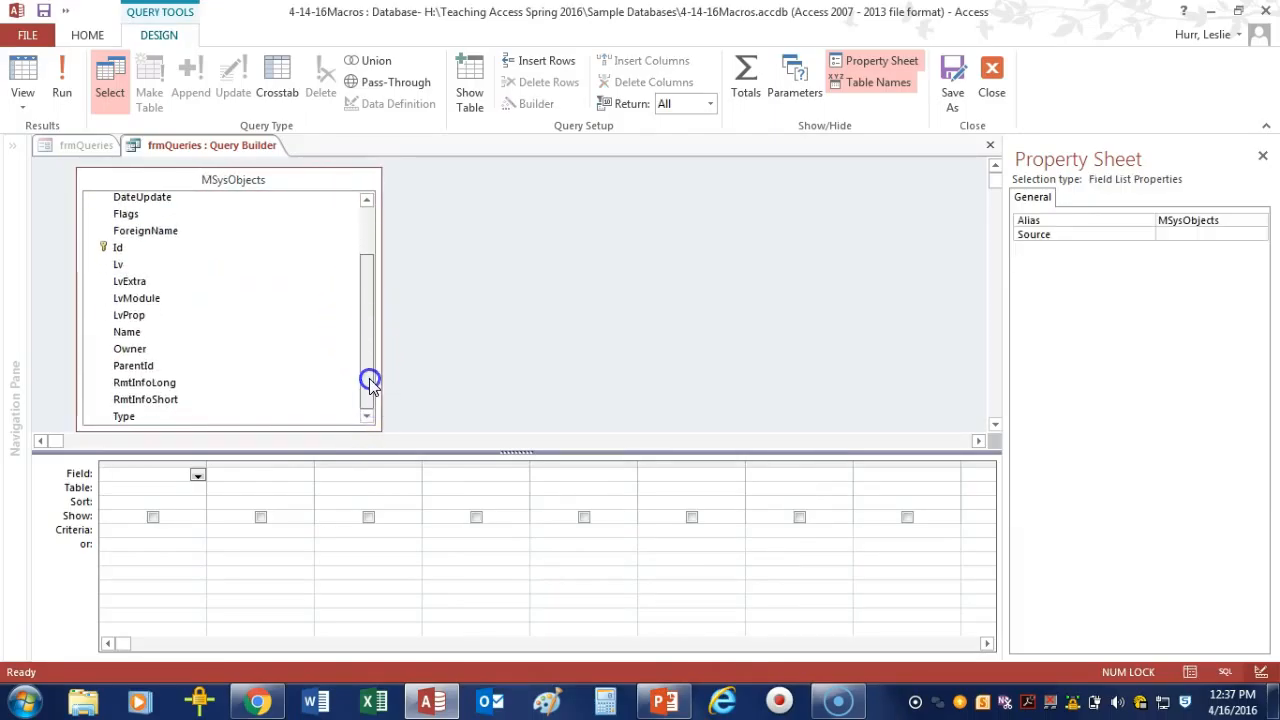
double_click(127, 332)
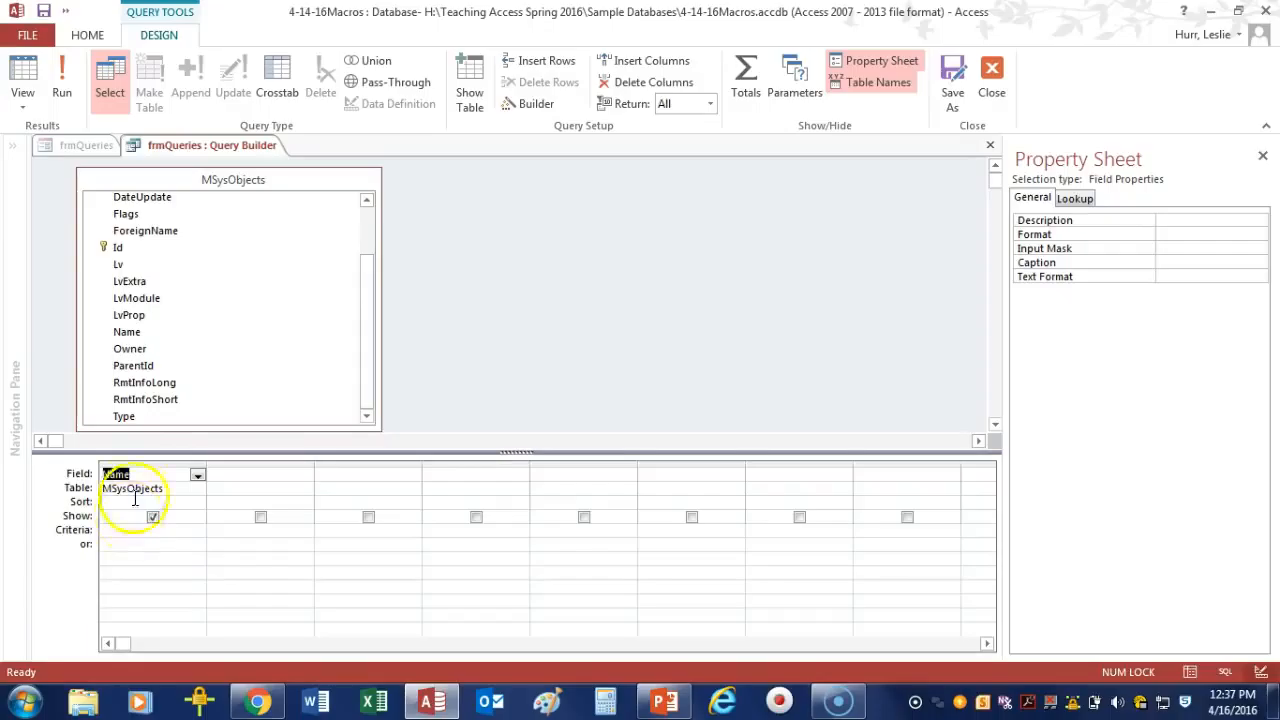
double_click(132, 420)
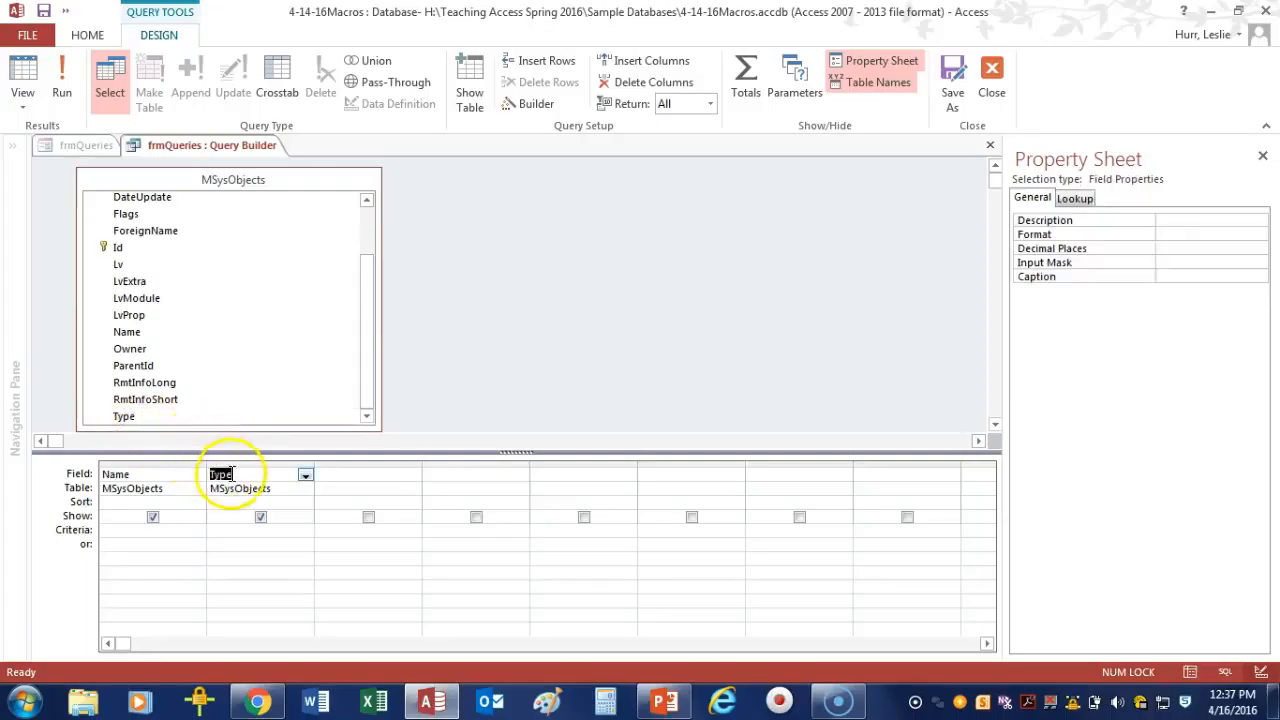
Set the criterion of the Type field to 5.
click(217, 531)
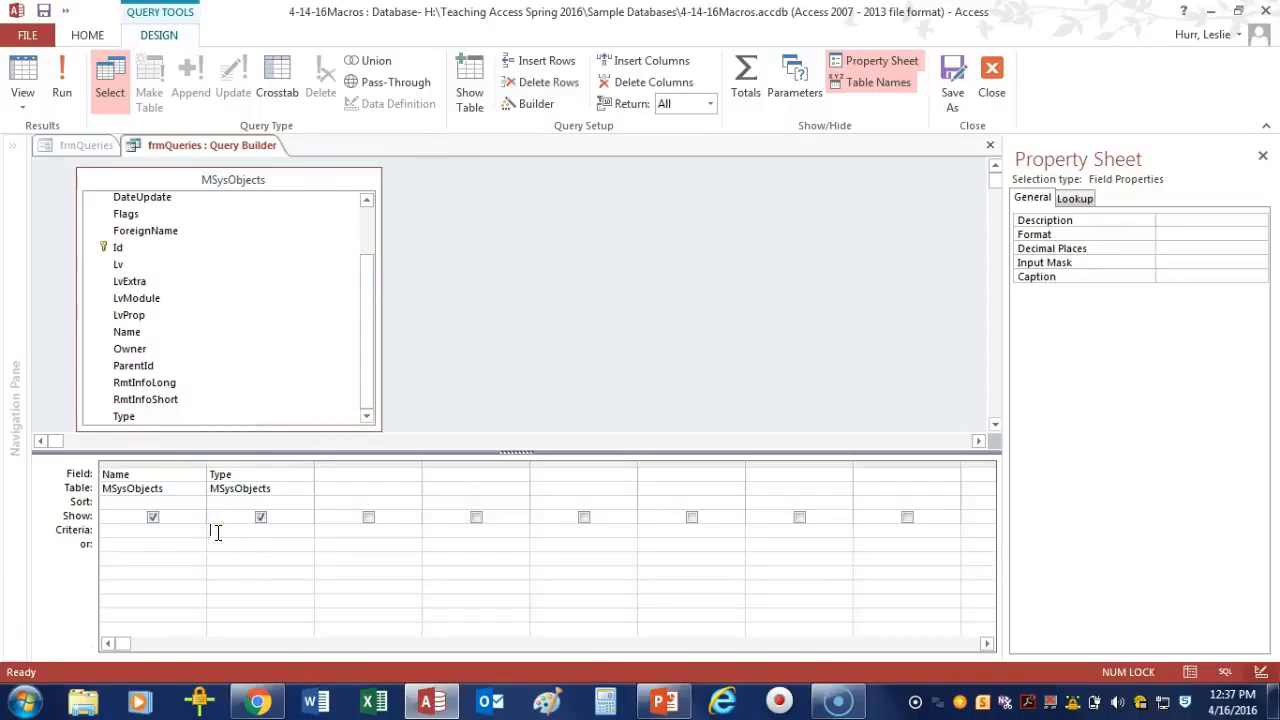
key(Num_Lock)
text(5)
key(Tab)
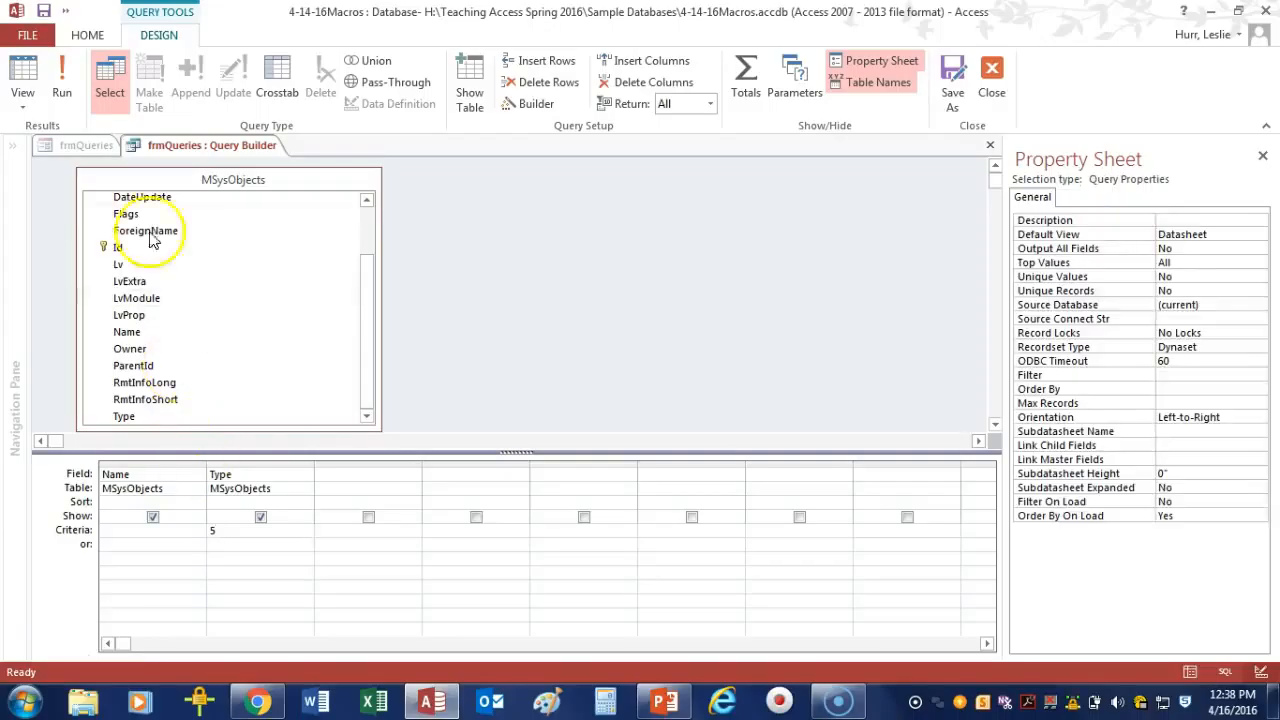
Run the query with the Name column widened, examine the leading characters of the object names, and return to the query design.
click(62, 94)
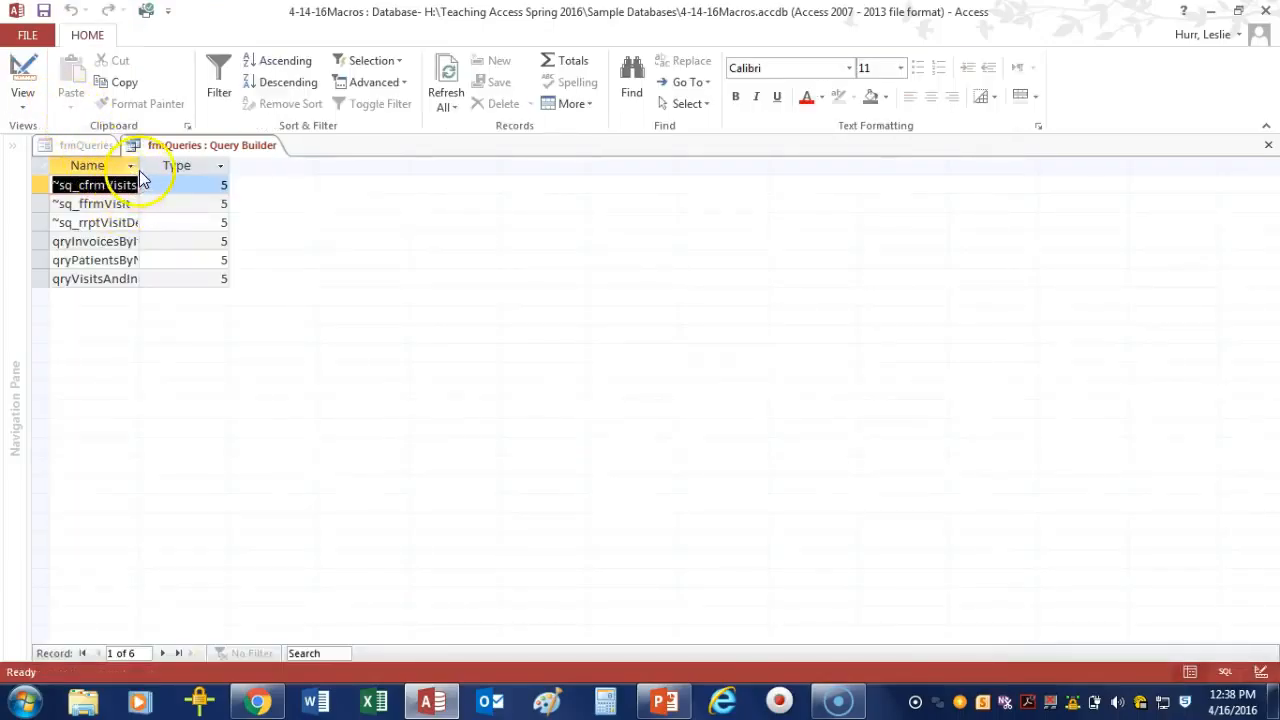
double_click(140, 166)
drag(38, 241, 35, 276)
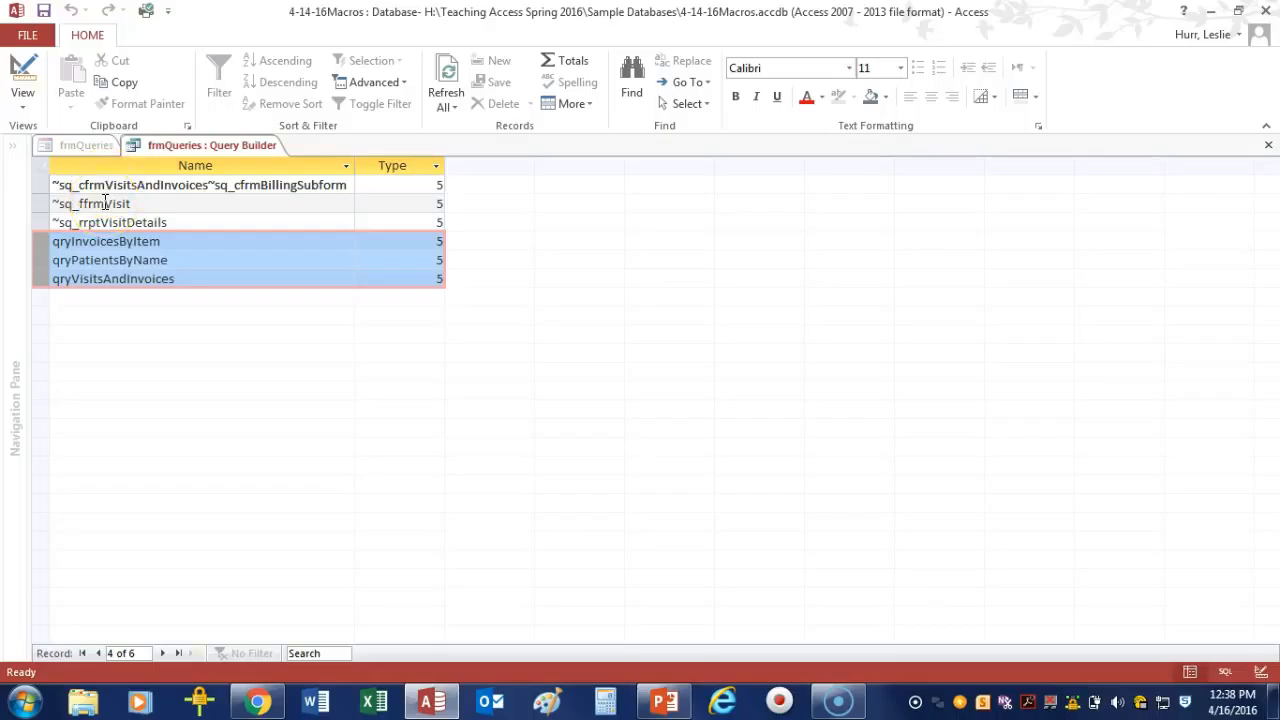
click(22, 78)
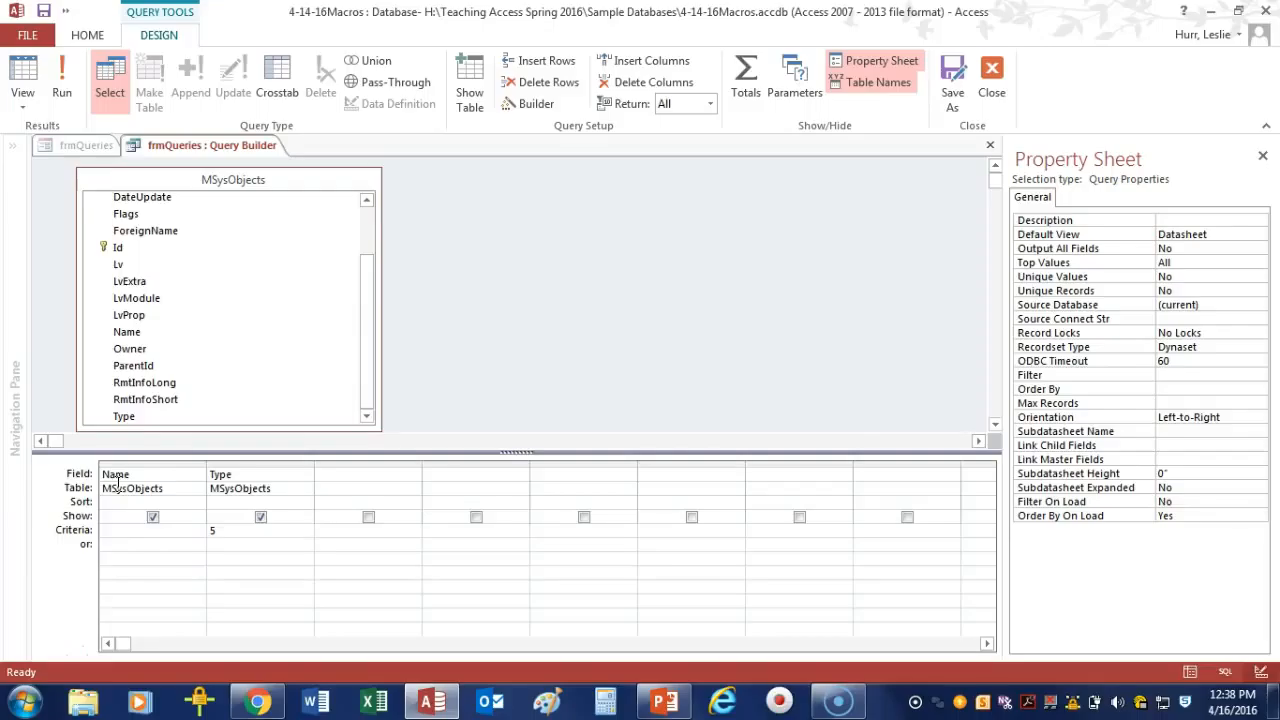
click(64, 88)
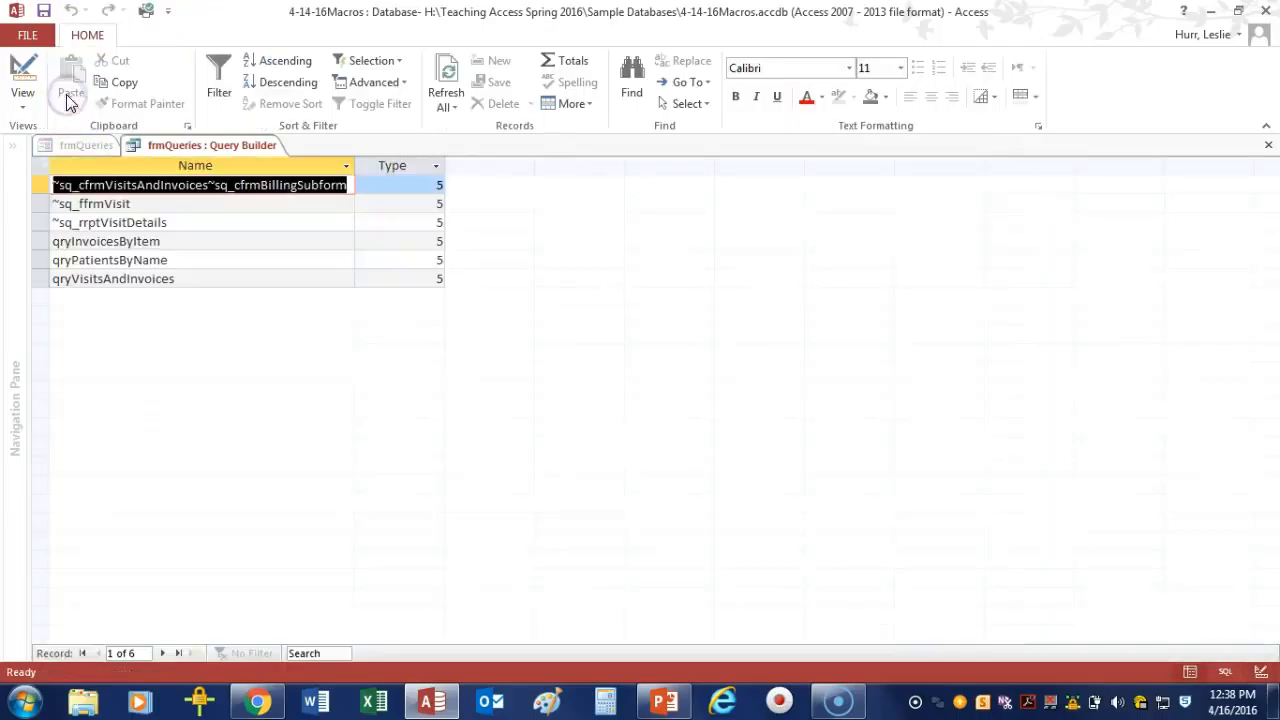
click(55, 185)
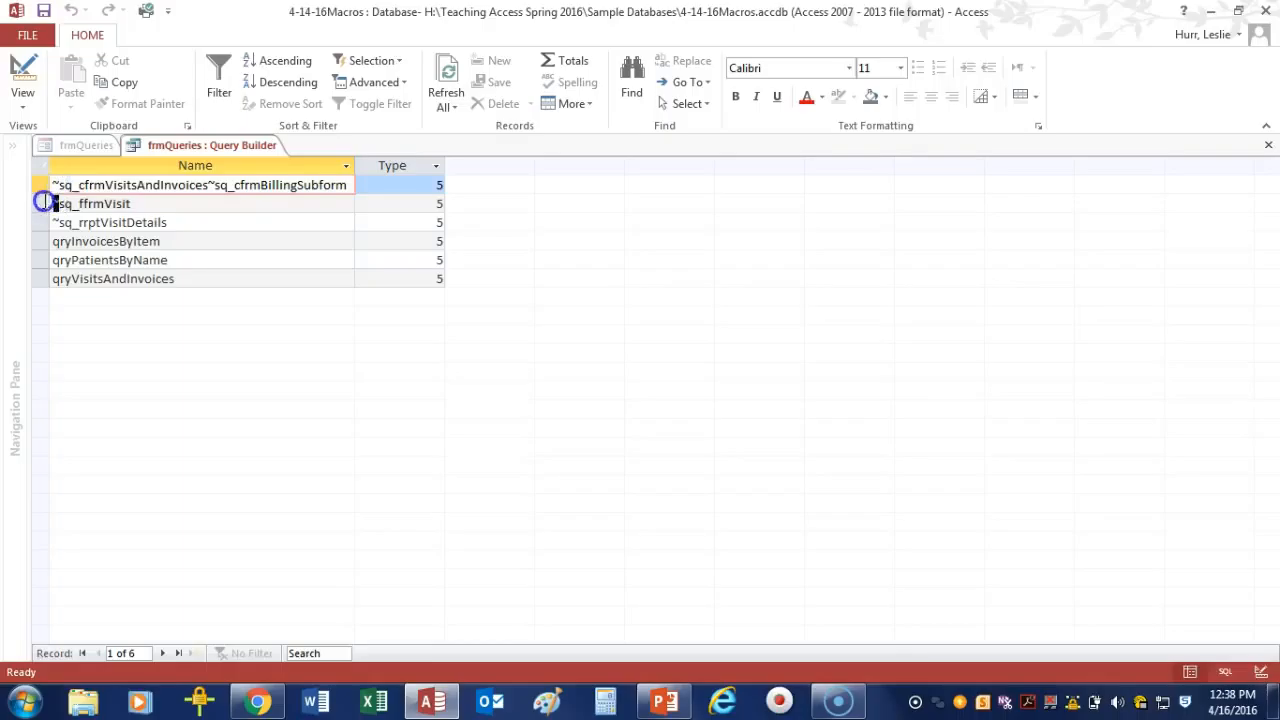
click(55, 203)
click(55, 222)
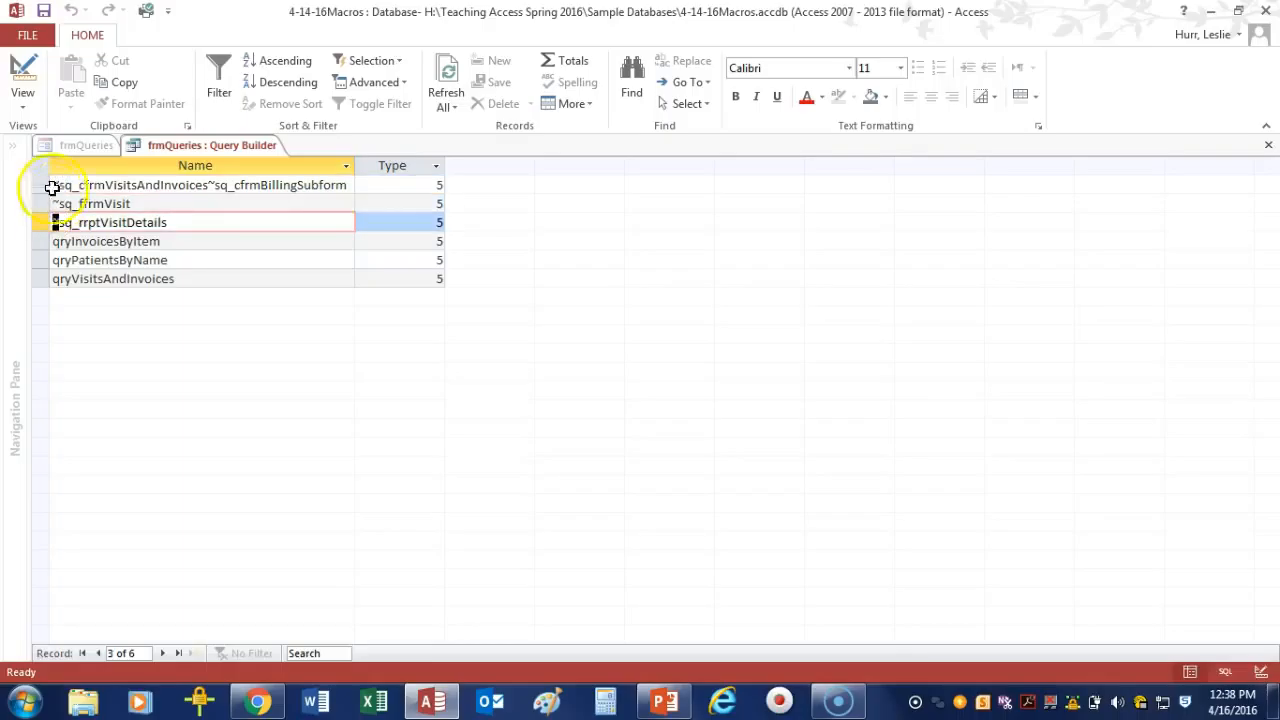
click(22, 70)
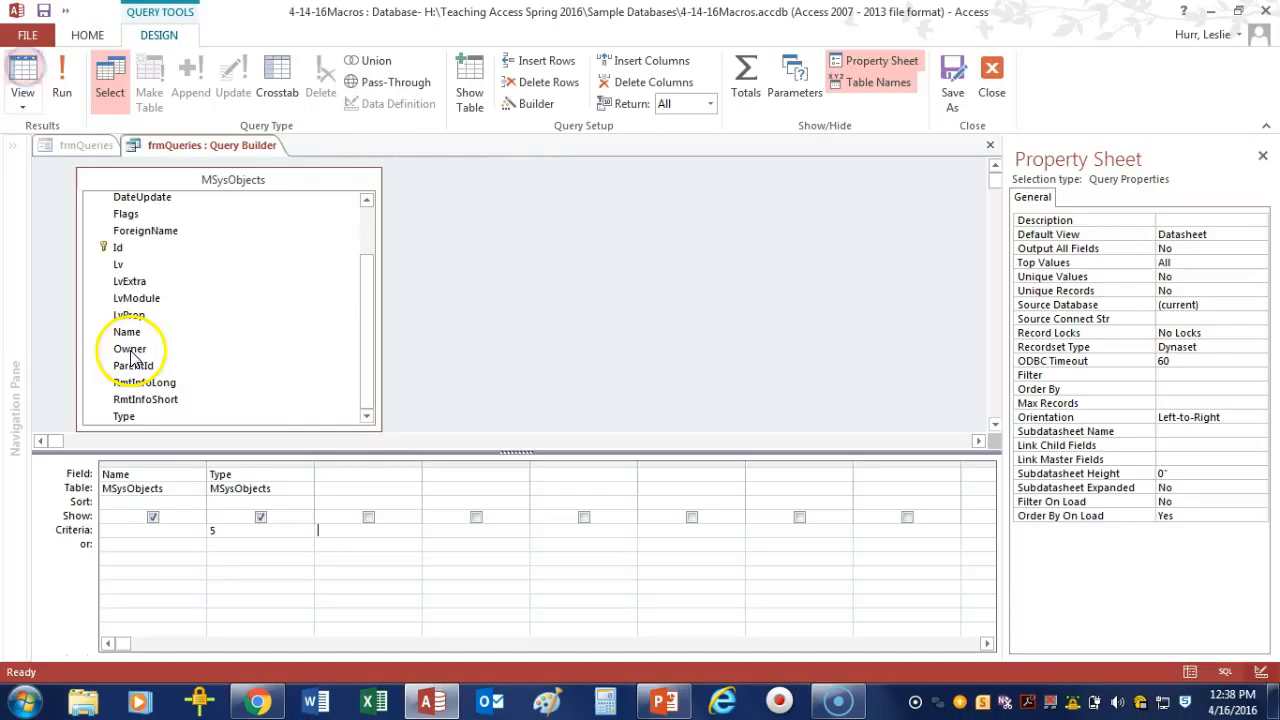
Add a calculated field Left([Name],1) to the query and check its output by running the query.
click(331, 474)
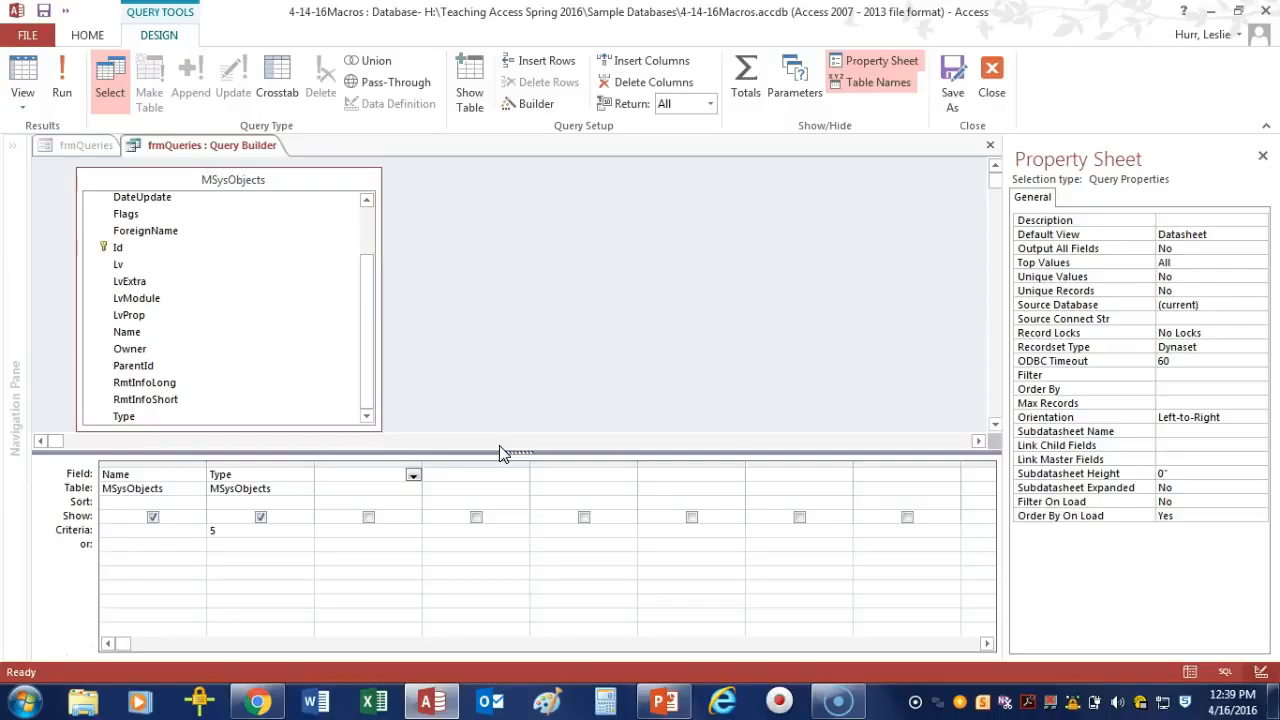
text(Left)
text([Name])
text(,1)
text())
key(Return)
click(62, 95)
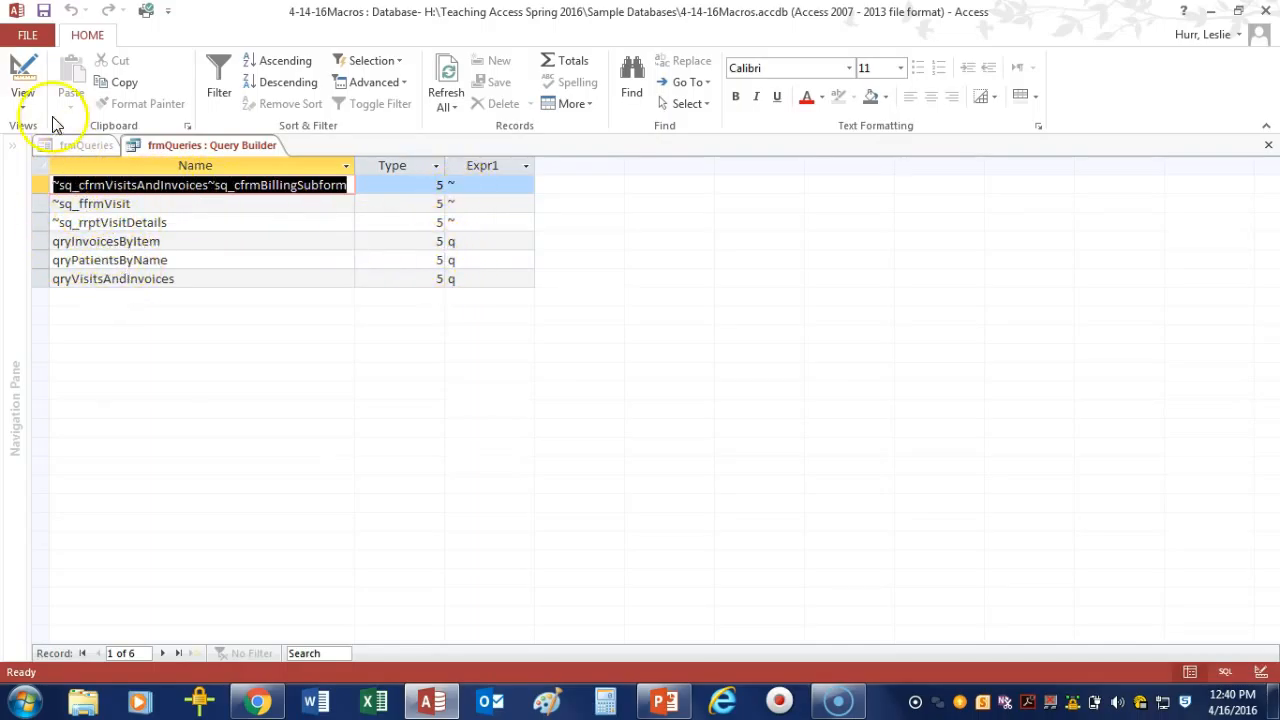
click(20, 75)
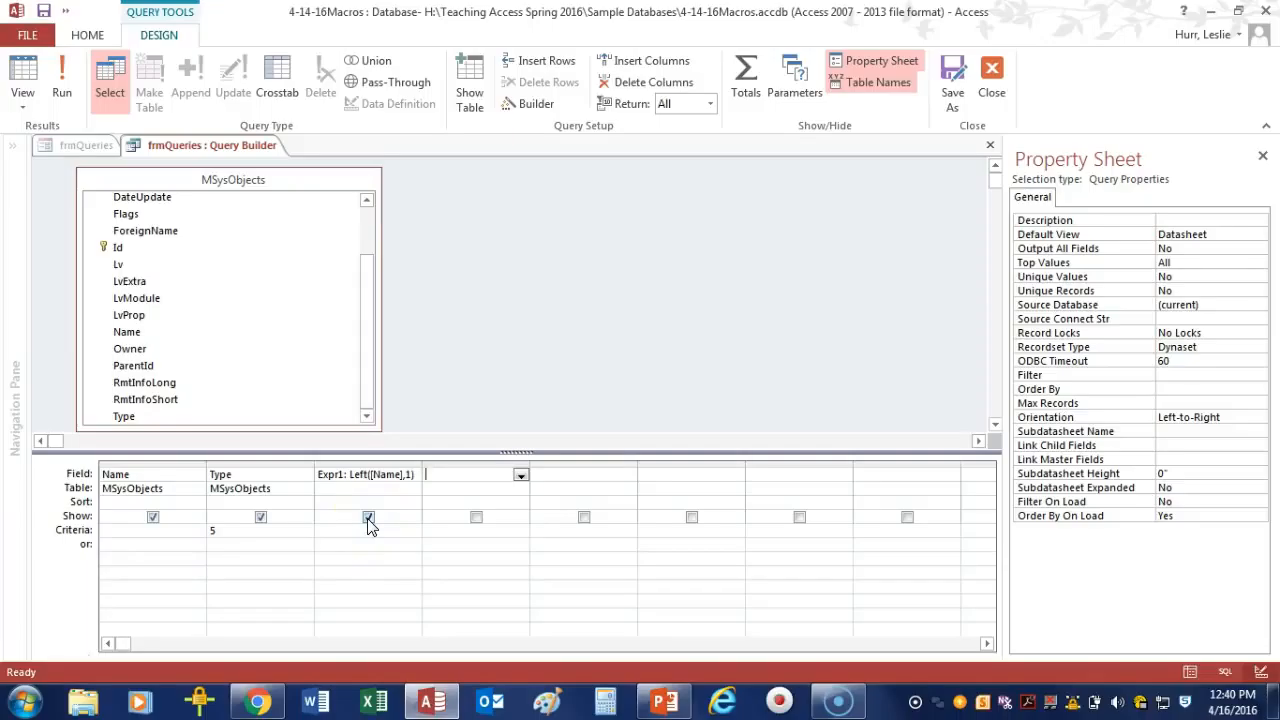
Hide the Left([Name],1) field from the output, set its criterion to <>"~", and run the query.
click(368, 518)
click(347, 530)
text(<>)
text("~")
click(353, 557)
key(Tab)
click(64, 92)
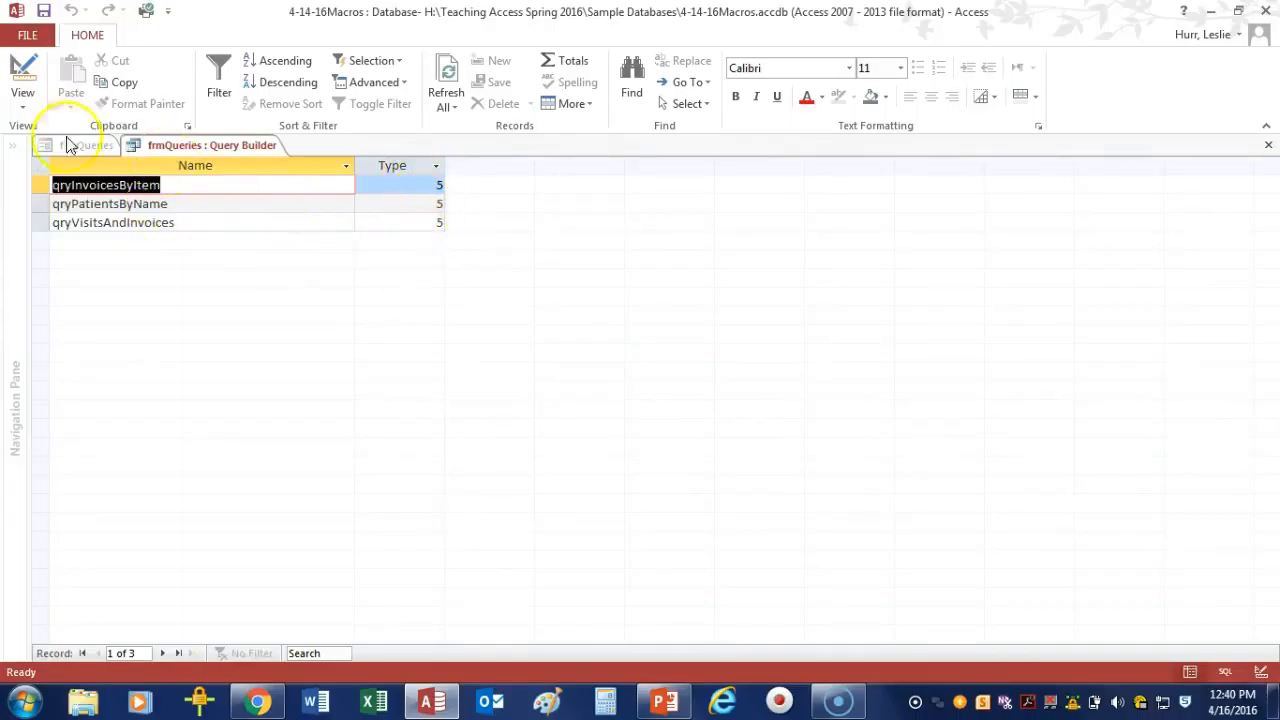
Hide the Type field from the query's output and rerun the query.
click(260, 517)
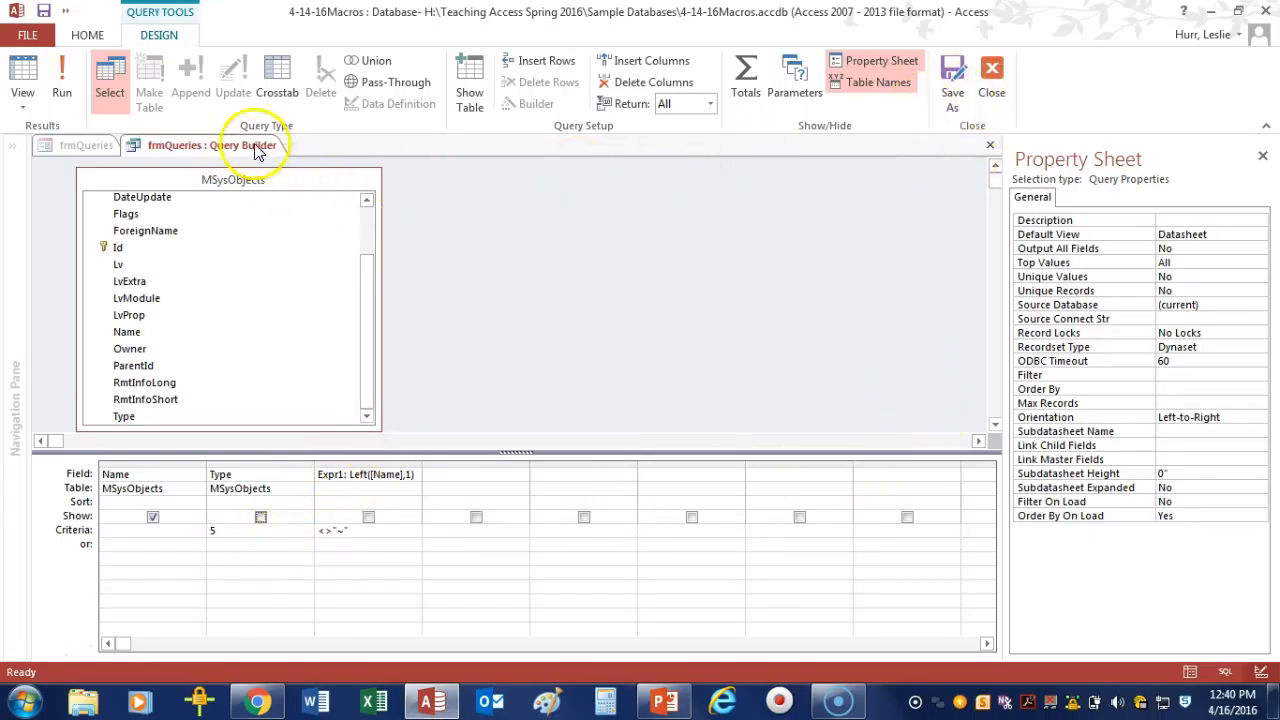
click(61, 80)
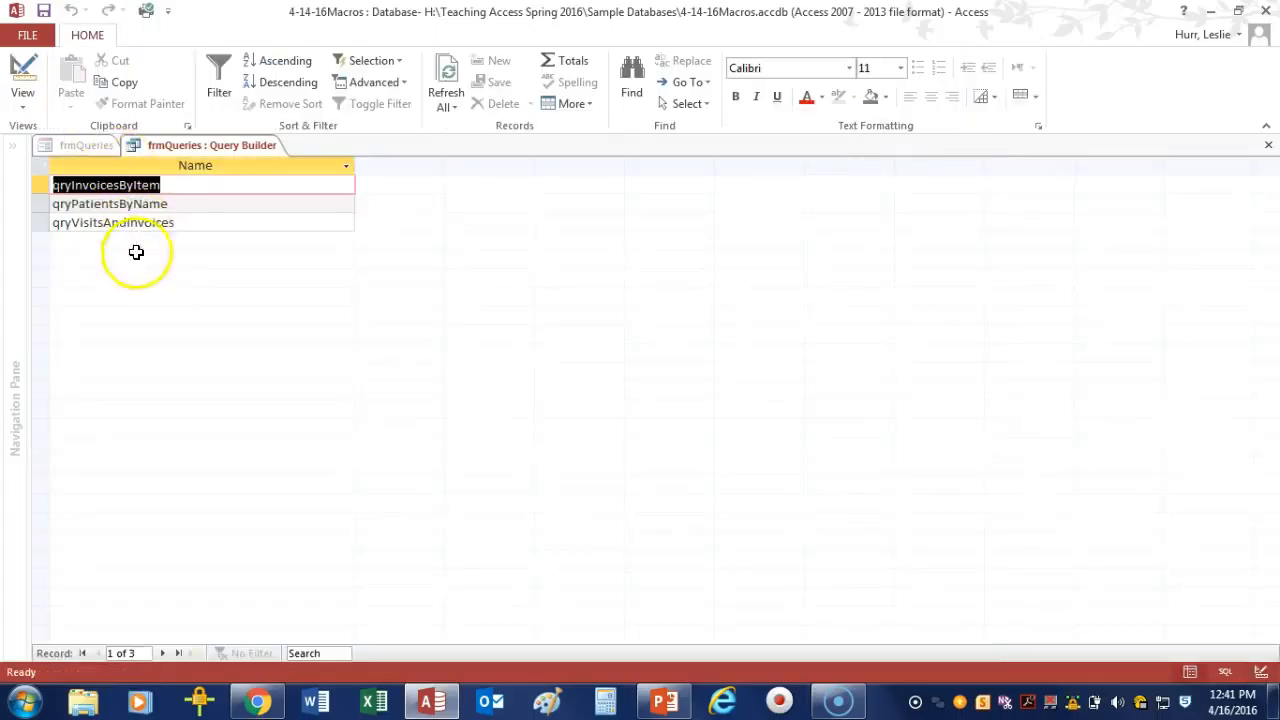
Return to the query design and close the Query Builder, saving the SQL statement to the list box's Row Source.
click(22, 75)
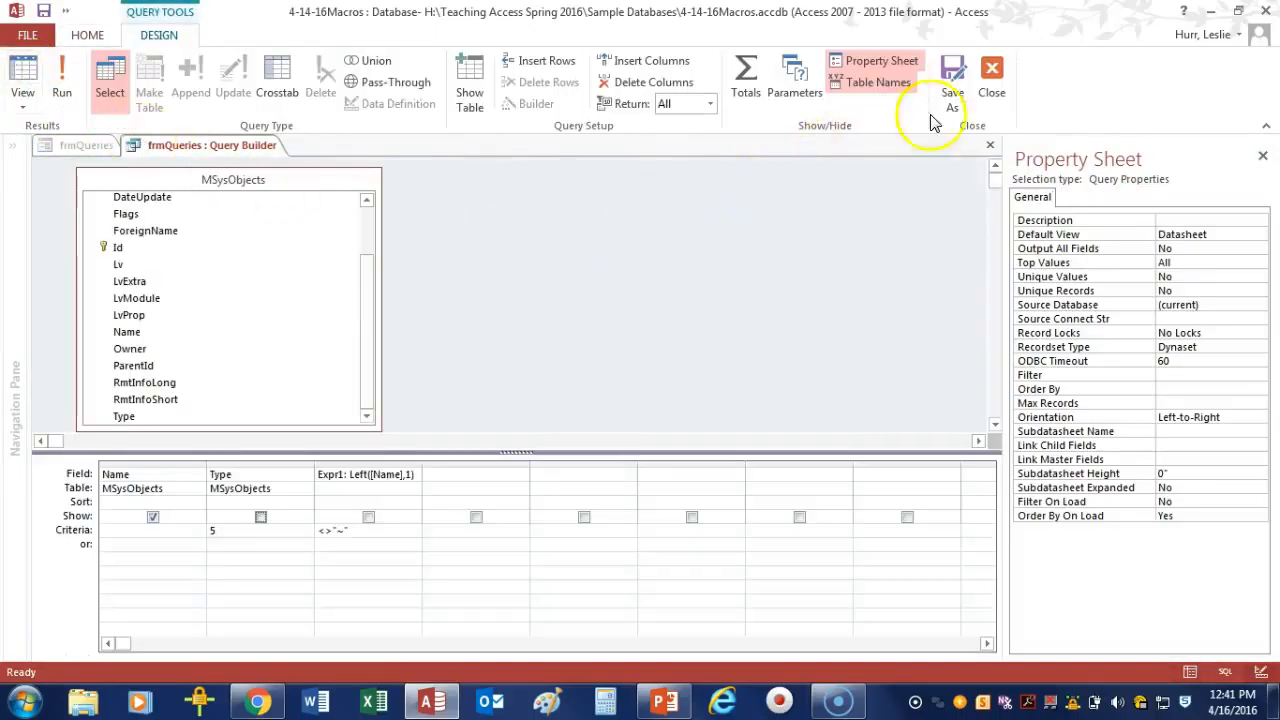
click(987, 88)
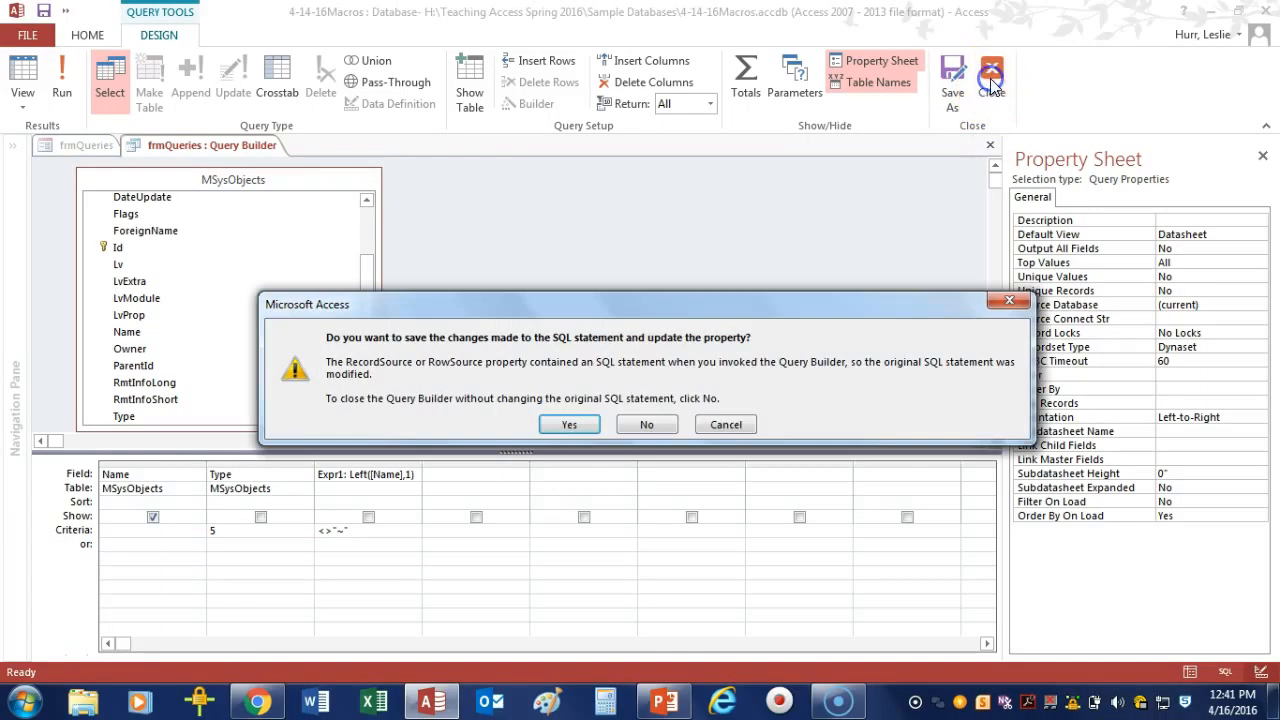
click(590, 430)
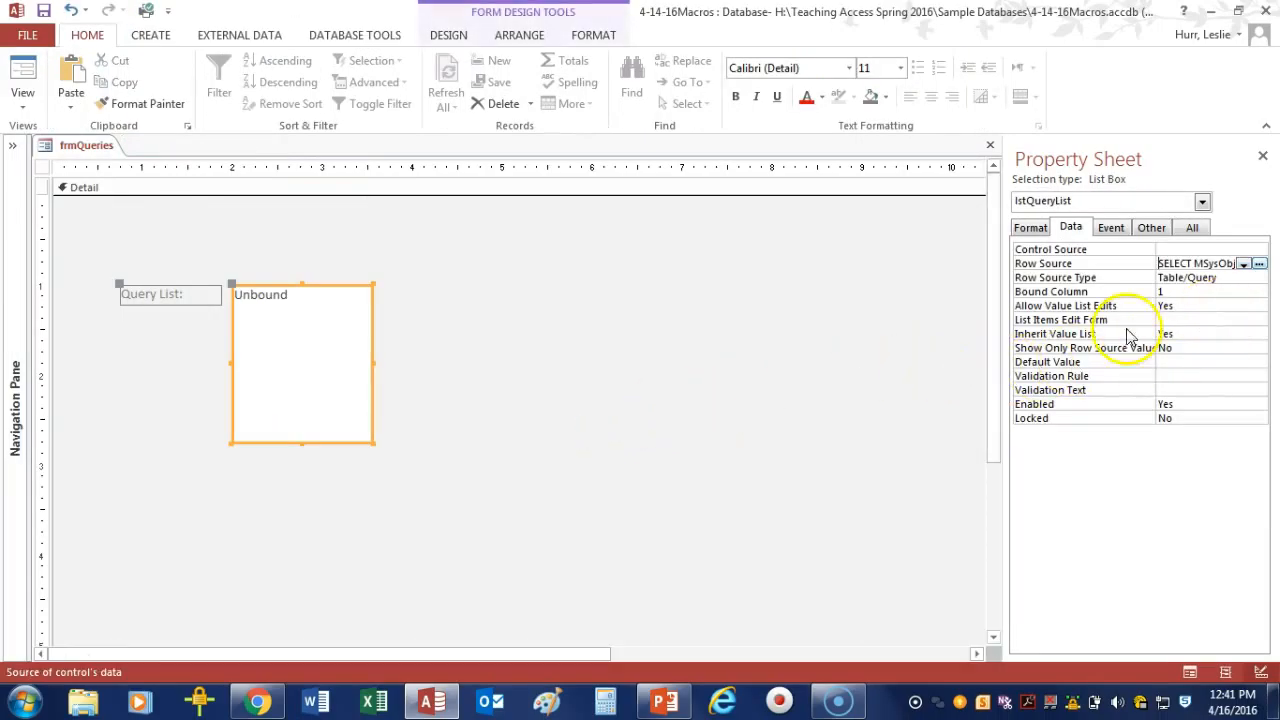
Examine the list box's full Row Source SQL statement in a widened property sheet, narrow the sheet again, and switch the form's view.
drag(1003, 349, 501, 372)
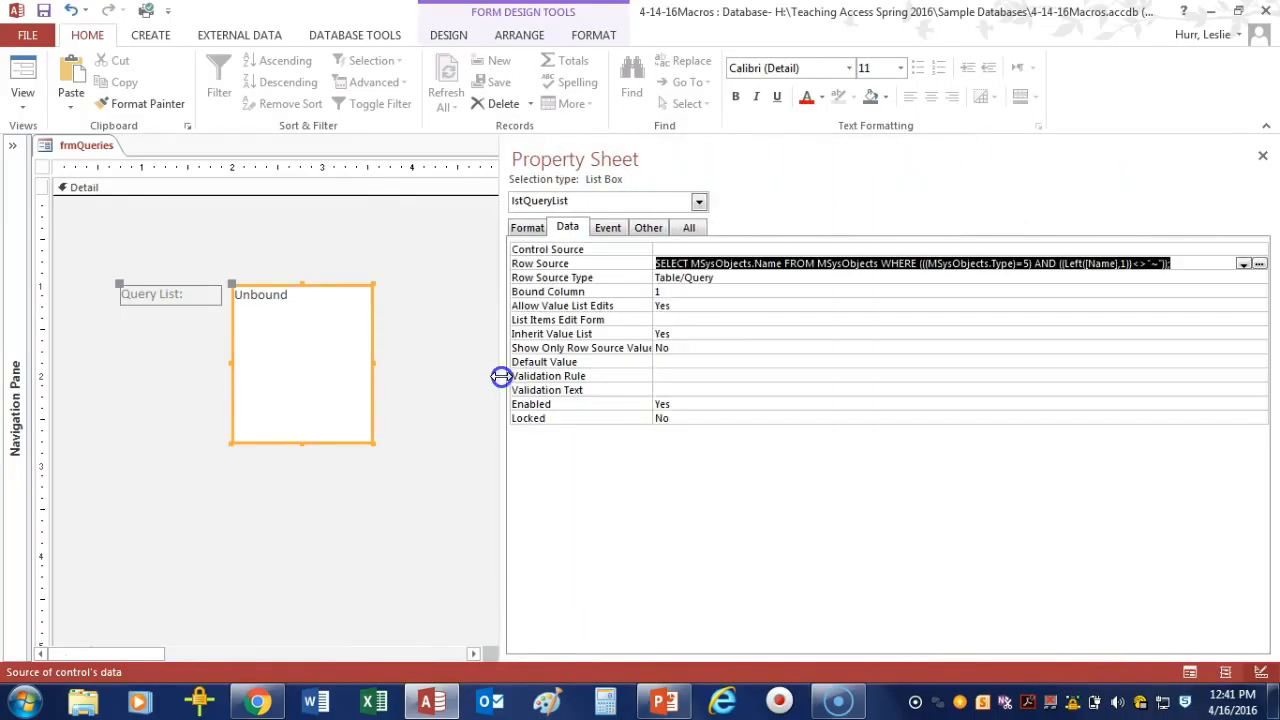
click(727, 264)
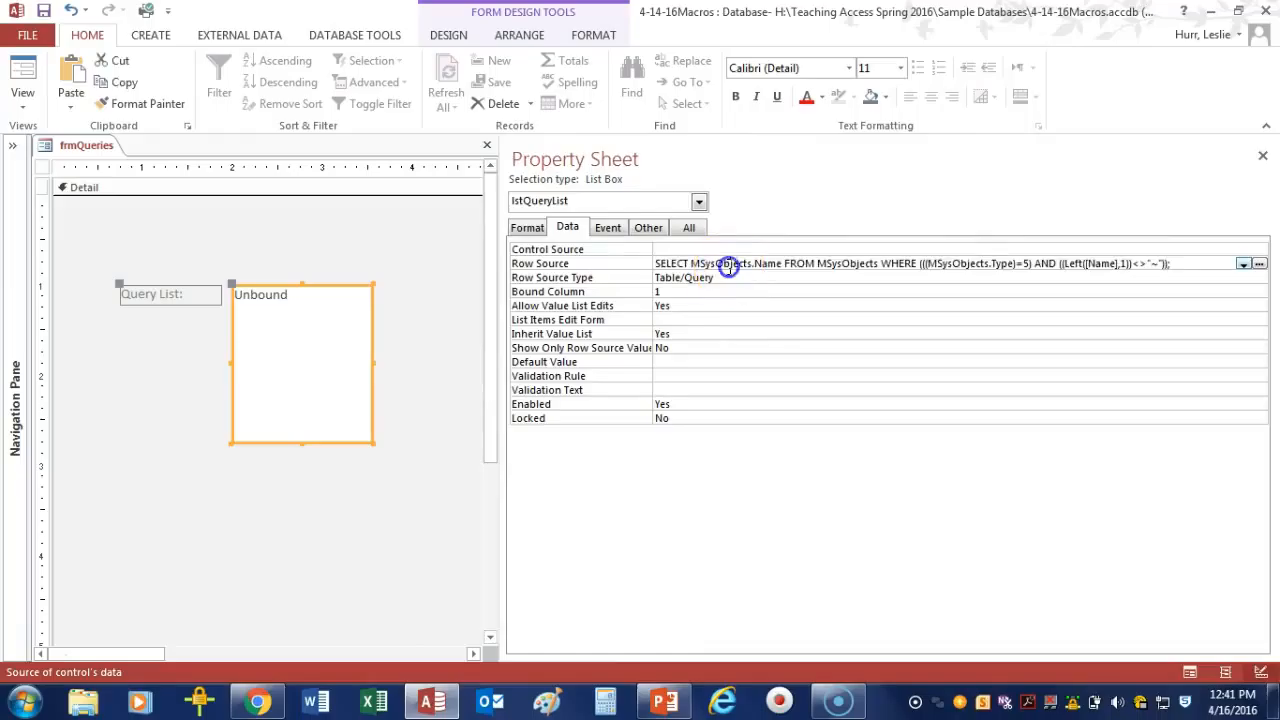
drag(655, 263, 1180, 263)
click(1181, 261)
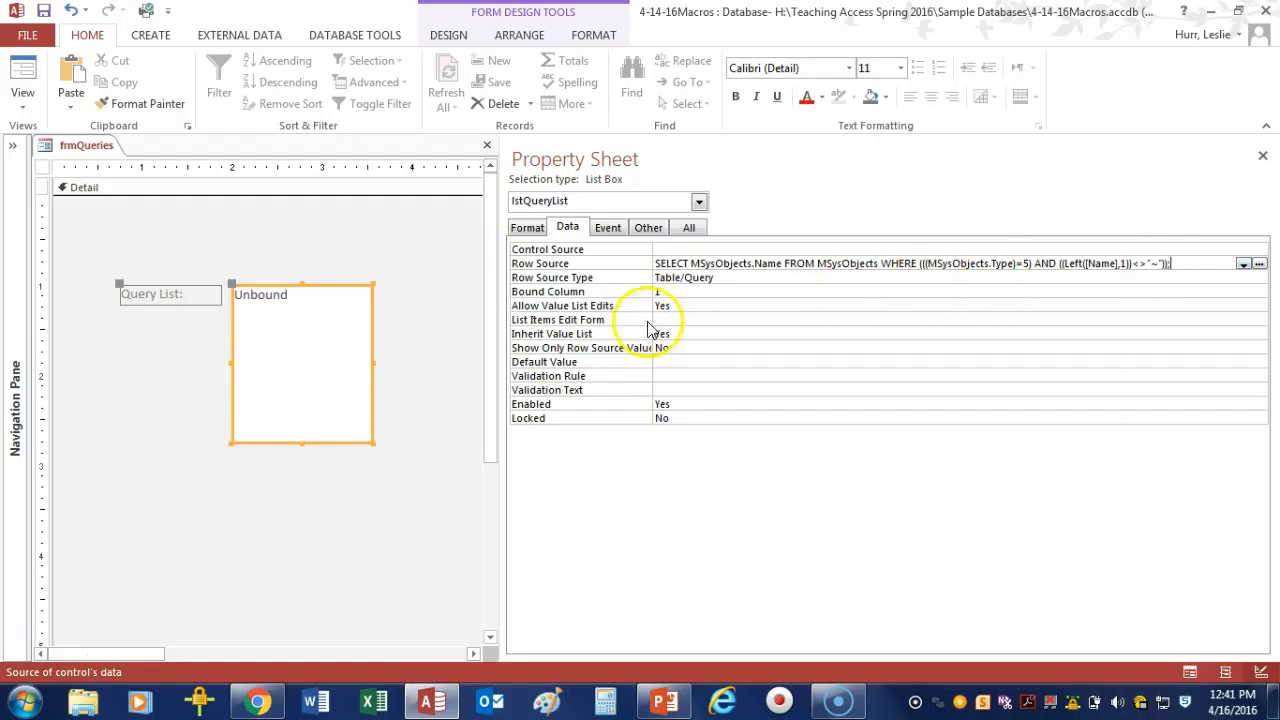
drag(500, 314, 652, 302)
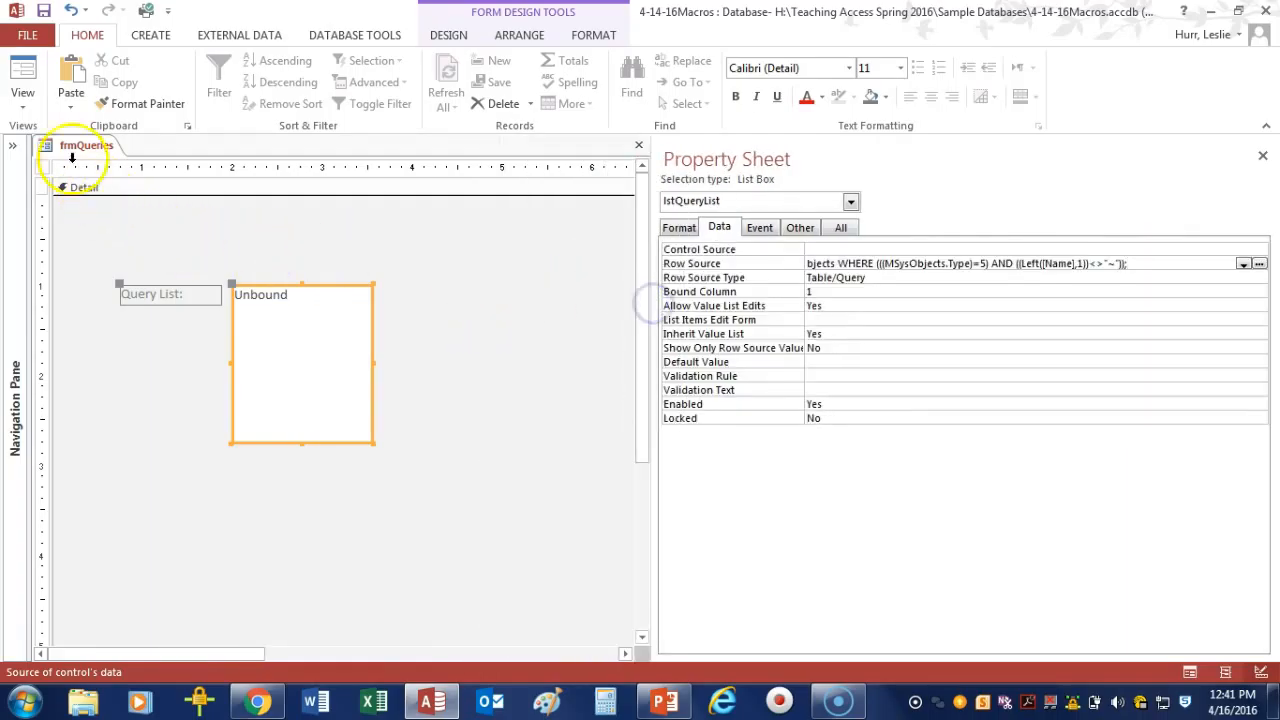
click(22, 74)
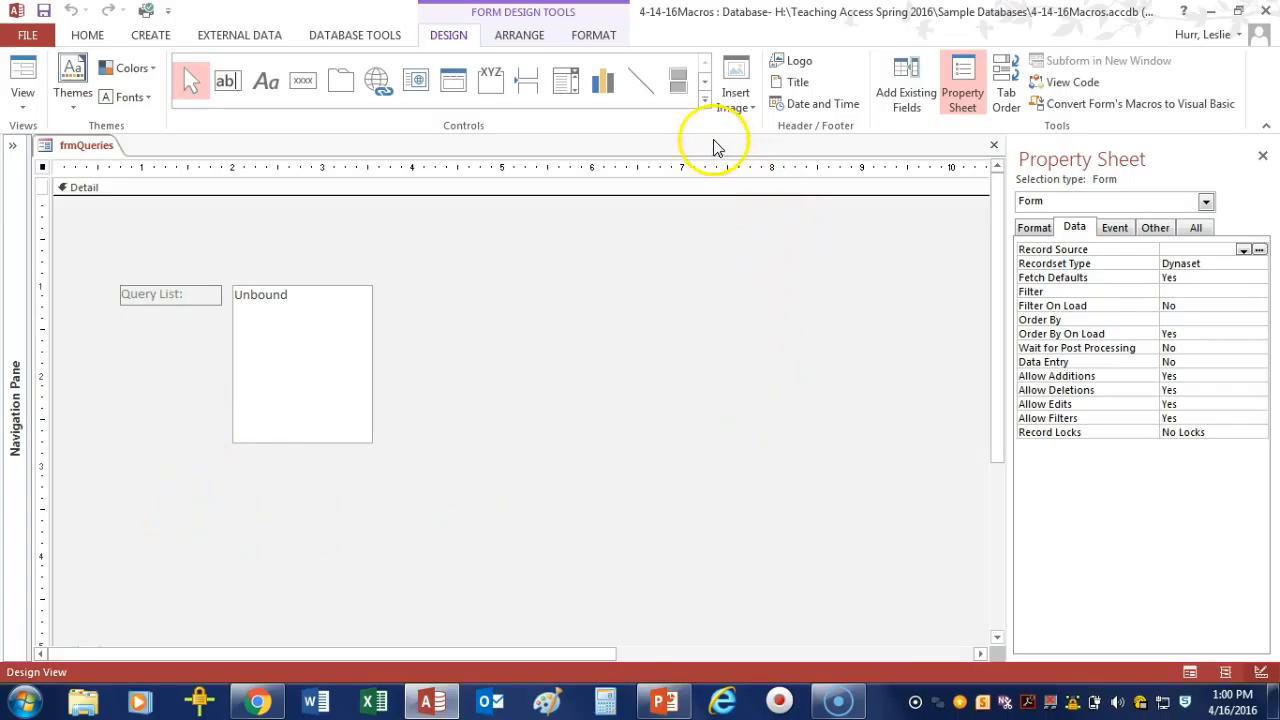
Add a command button below the list box, aligned with its left edge, and caption it Show Query.
click(302, 80)
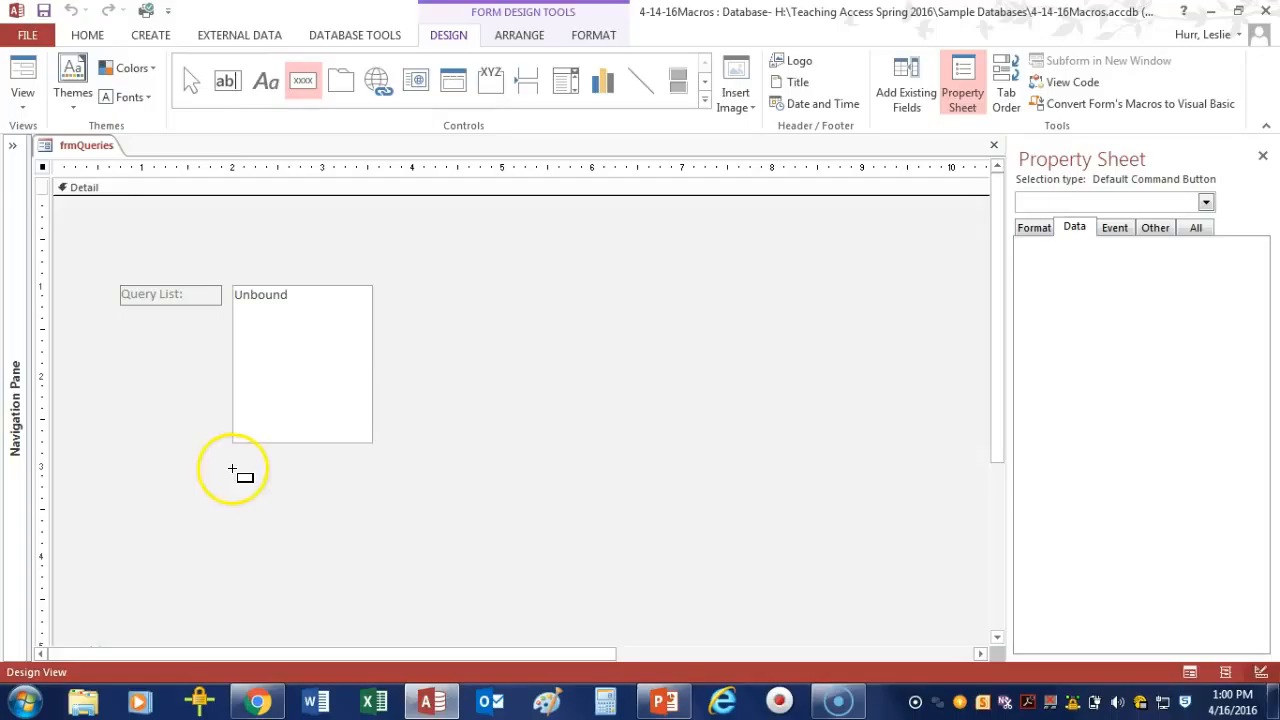
click(232, 469)
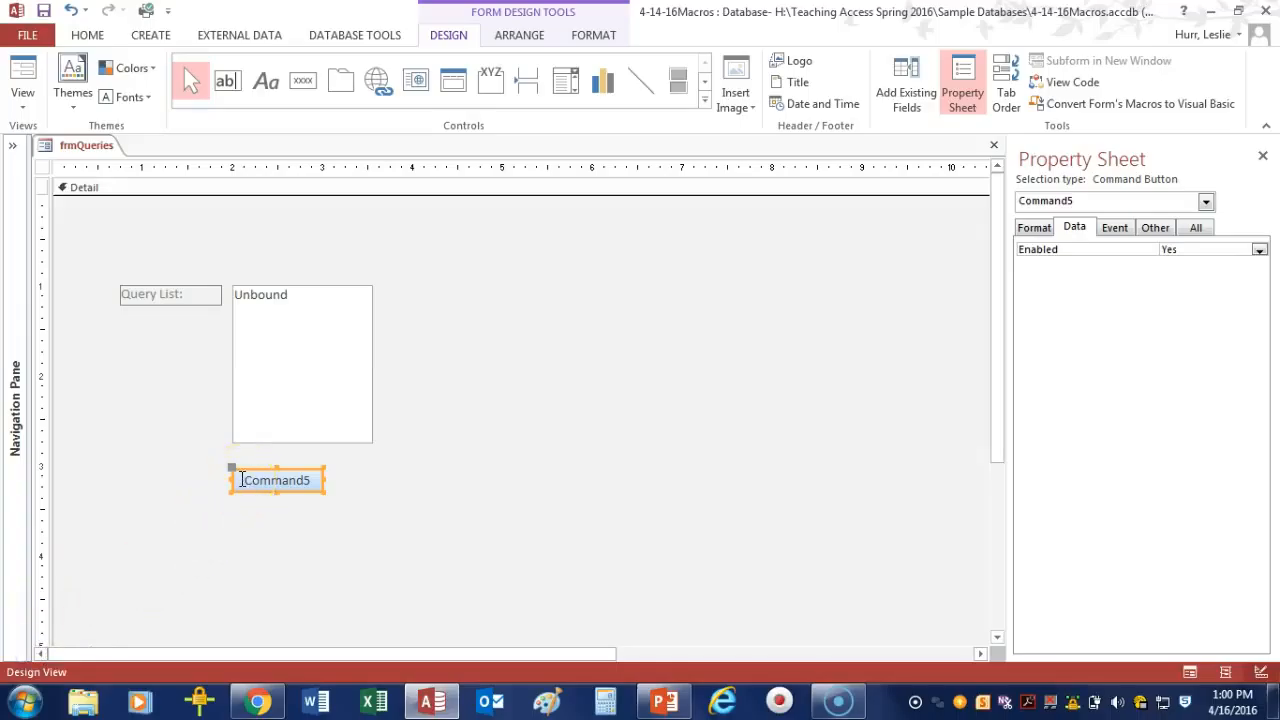
drag(242, 480, 312, 479)
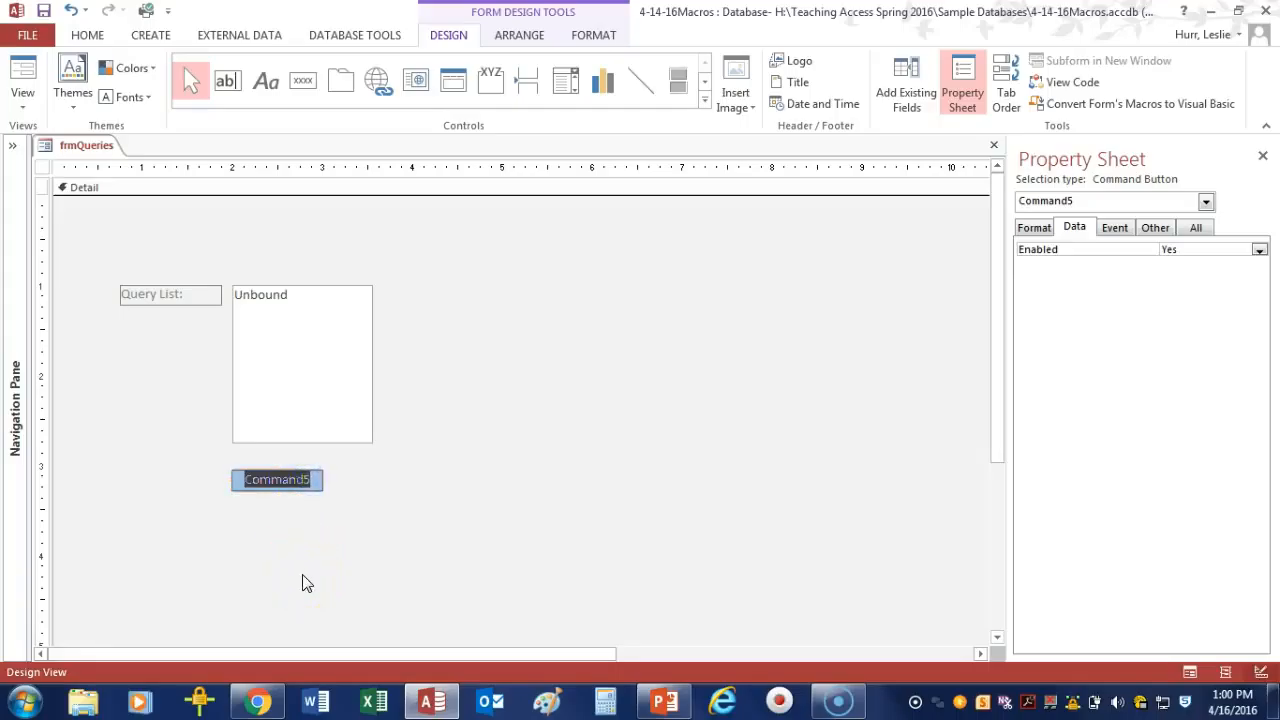
text(Show )
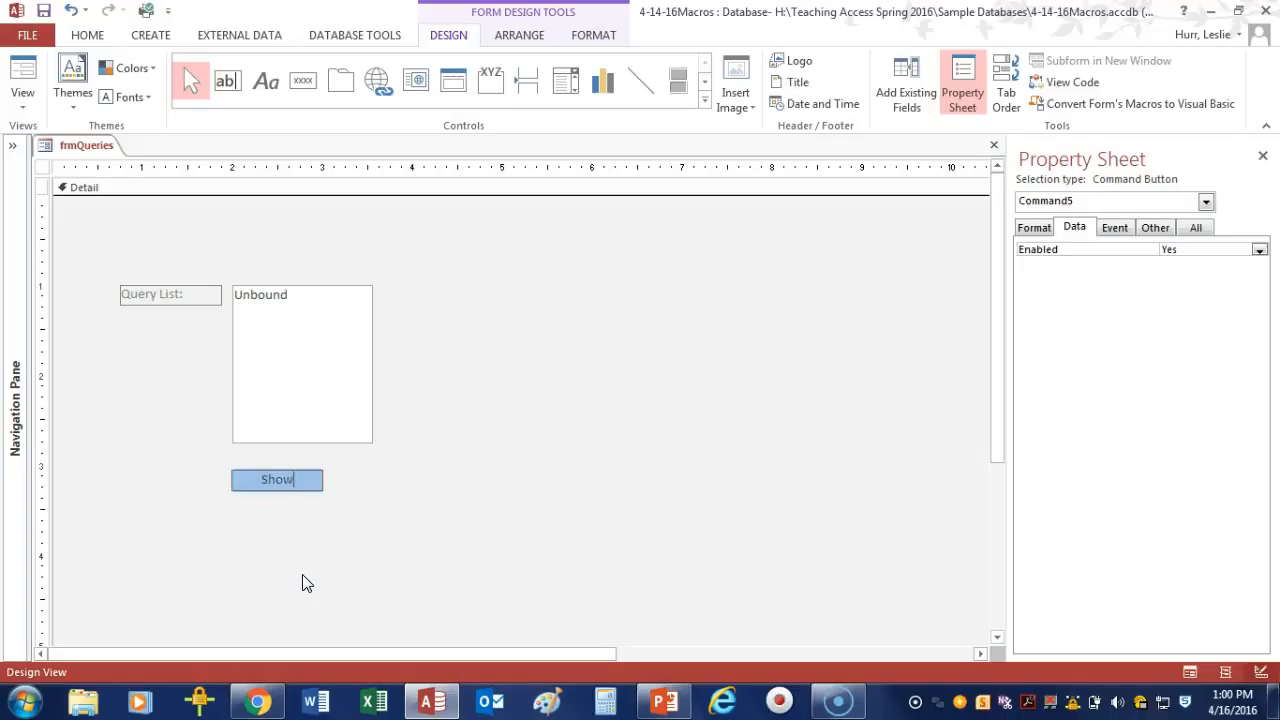
text(Query)
key(Return)
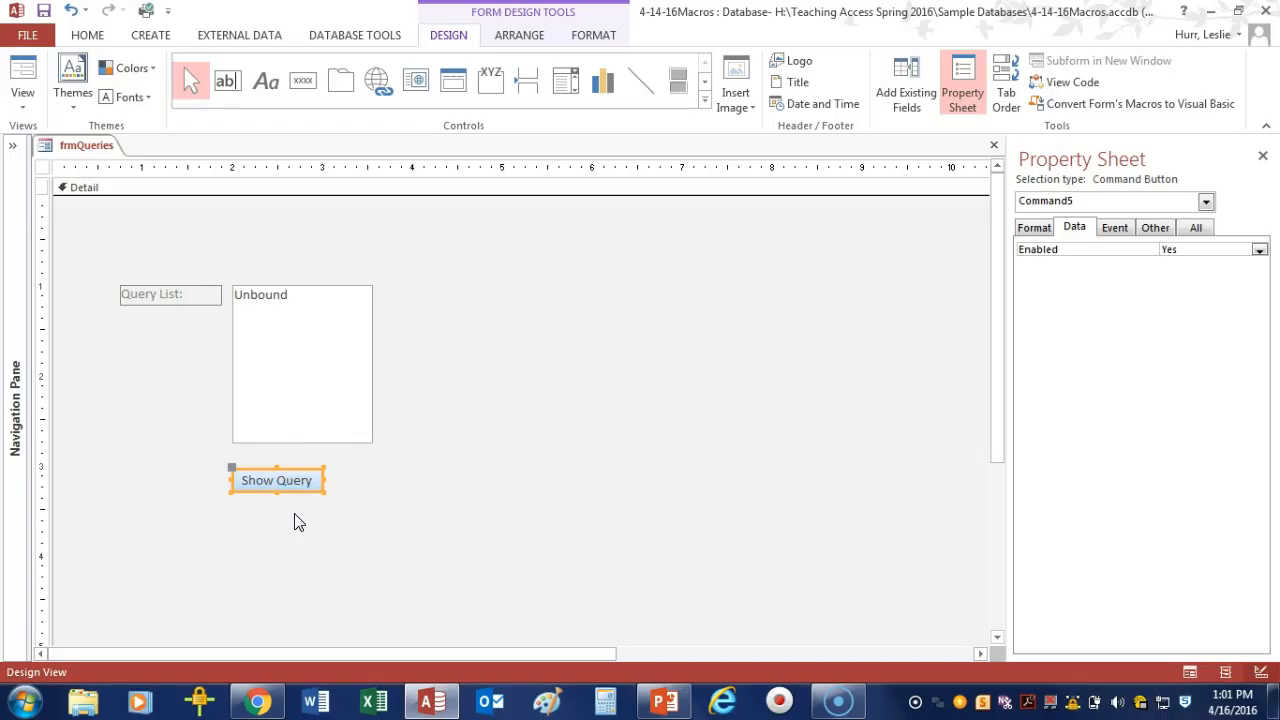
Set the font color of all controls on the form to black.
key(ctrl+a)
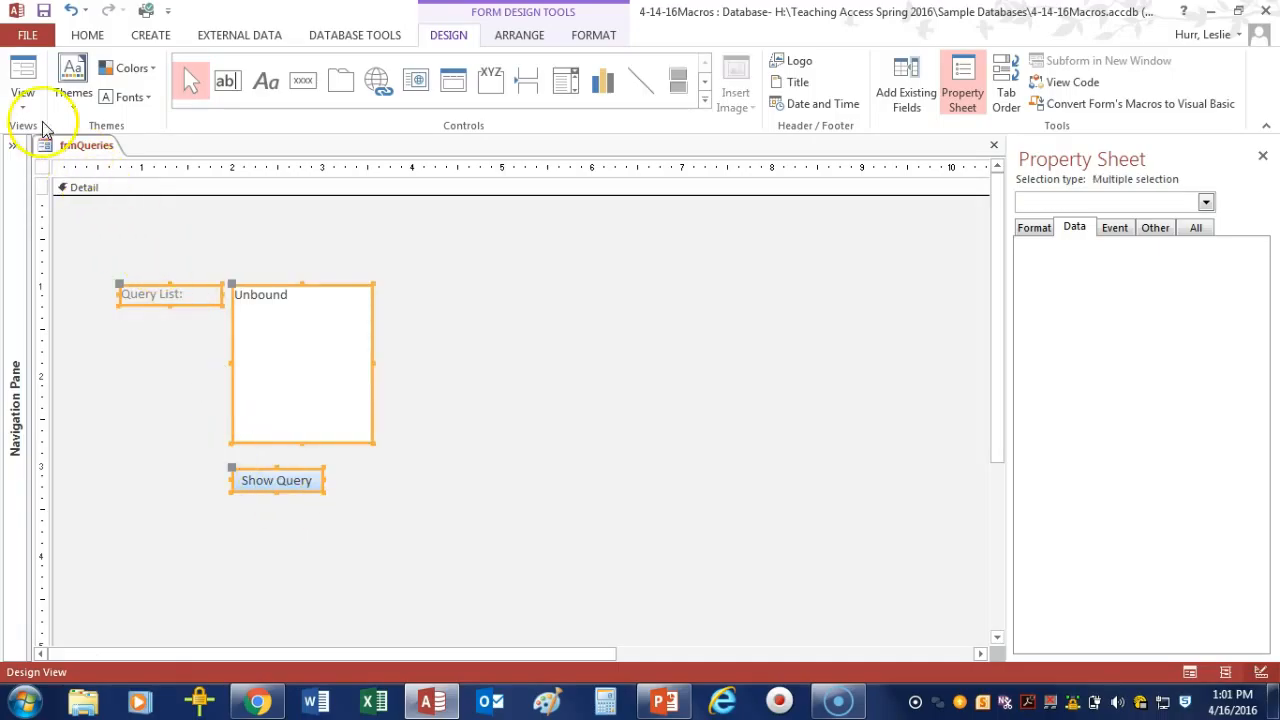
click(87, 34)
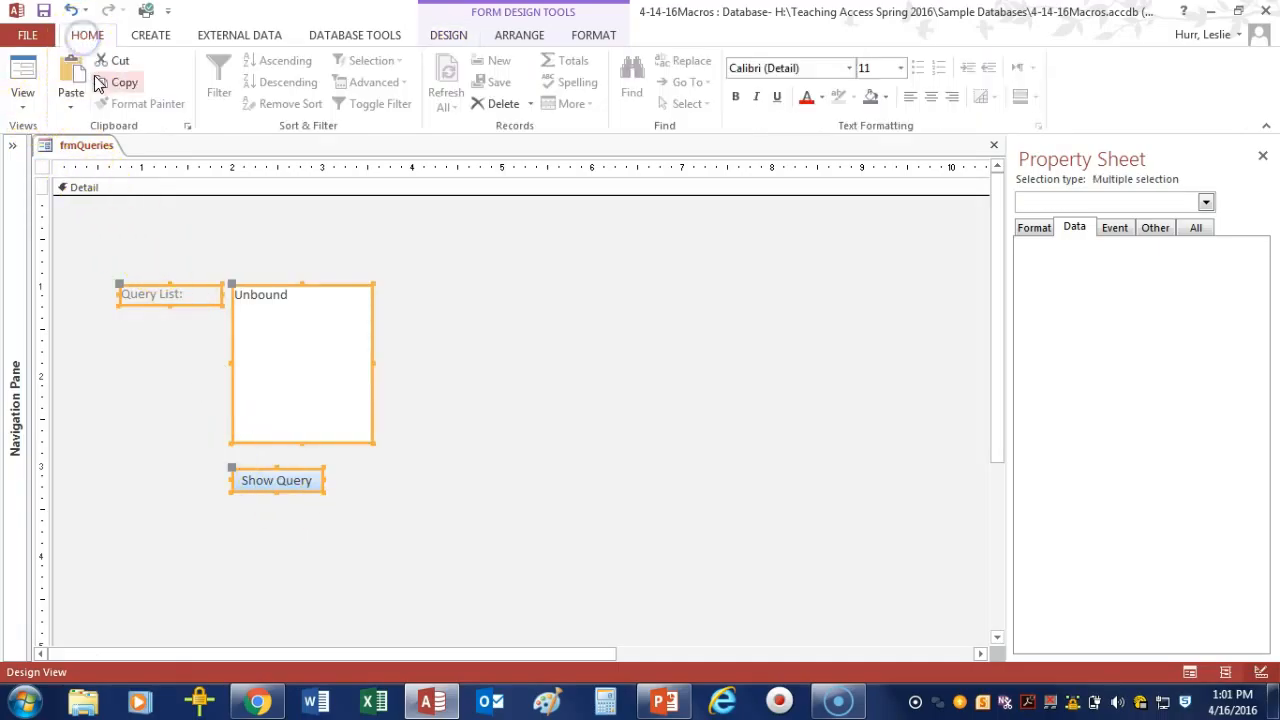
click(821, 97)
click(822, 161)
click(474, 375)
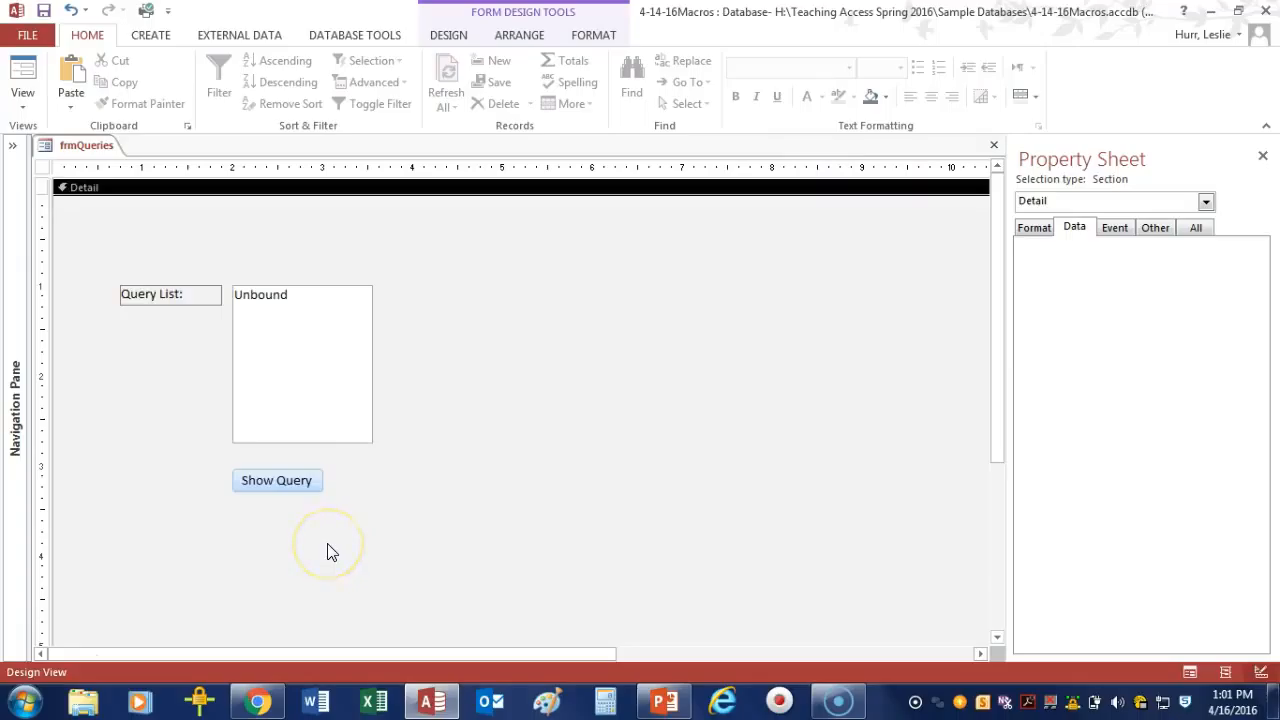
Enlarge the Show Query button to match the list box's width, with a height of about 0.5 inch.
click(300, 484)
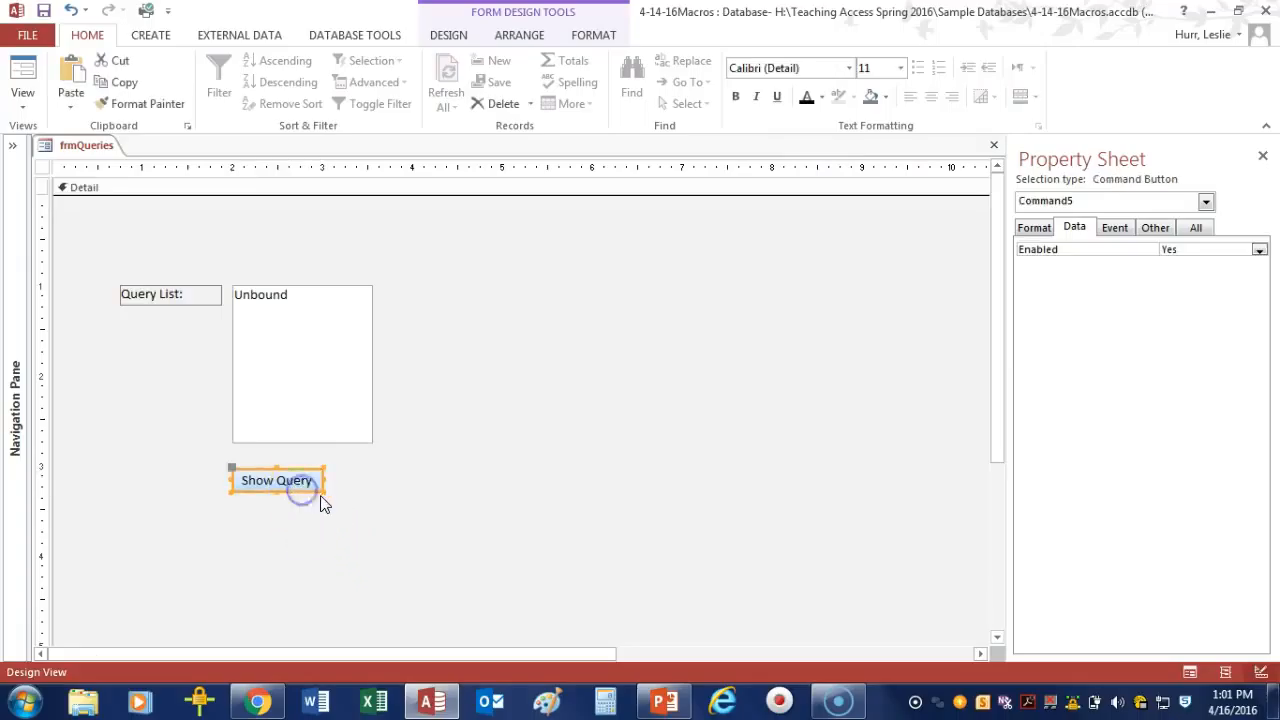
drag(325, 493, 372, 513)
click(377, 491)
click(366, 491)
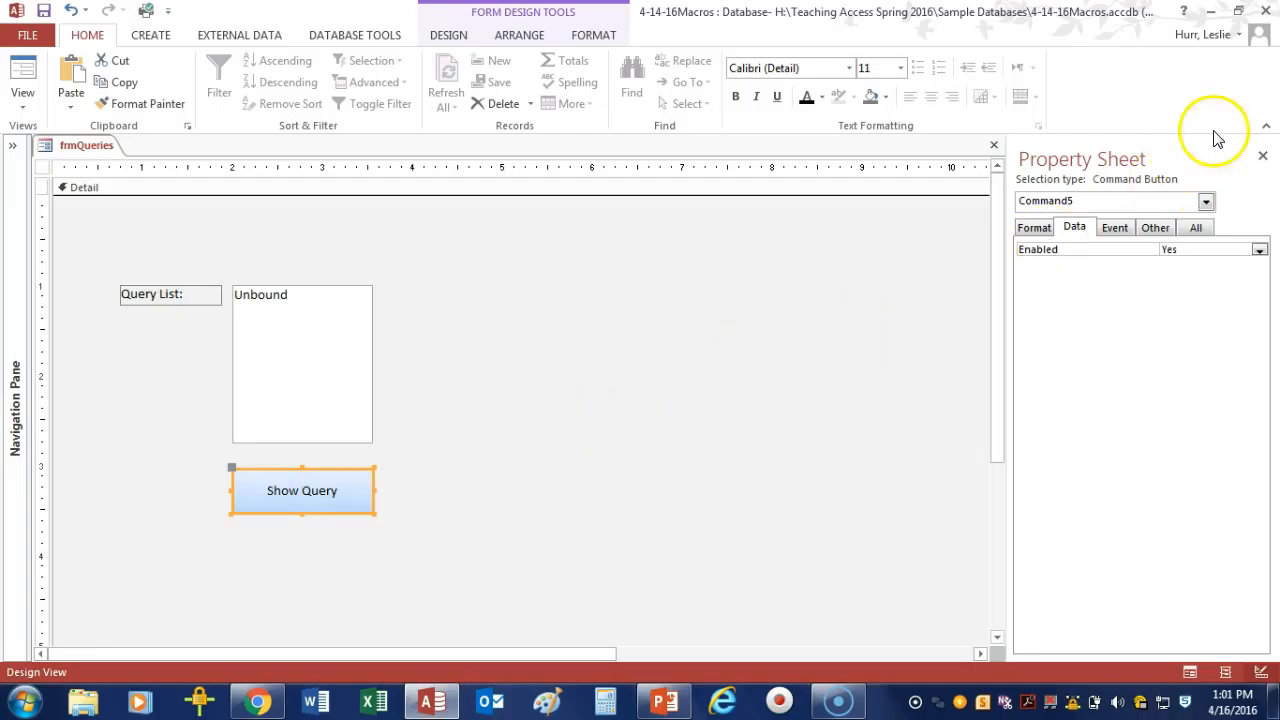
Open the Macro Builder for the Show Query button's On Click event.
click(1115, 230)
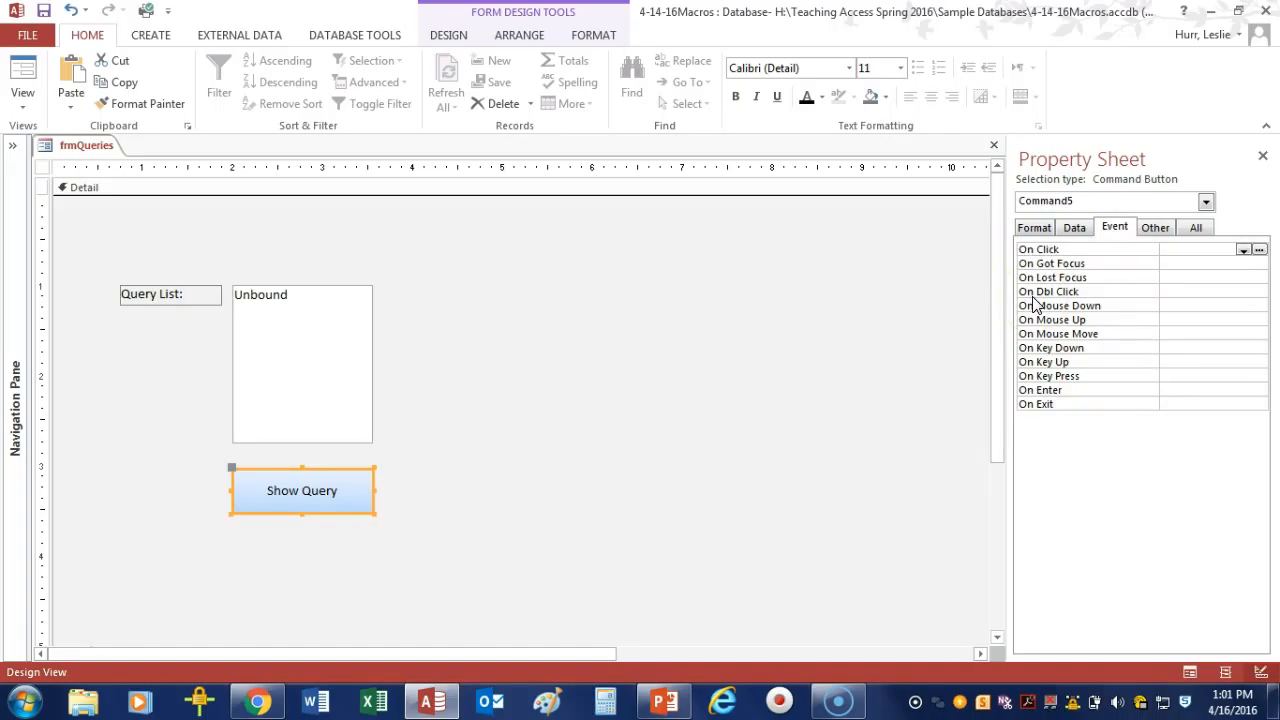
click(1058, 254)
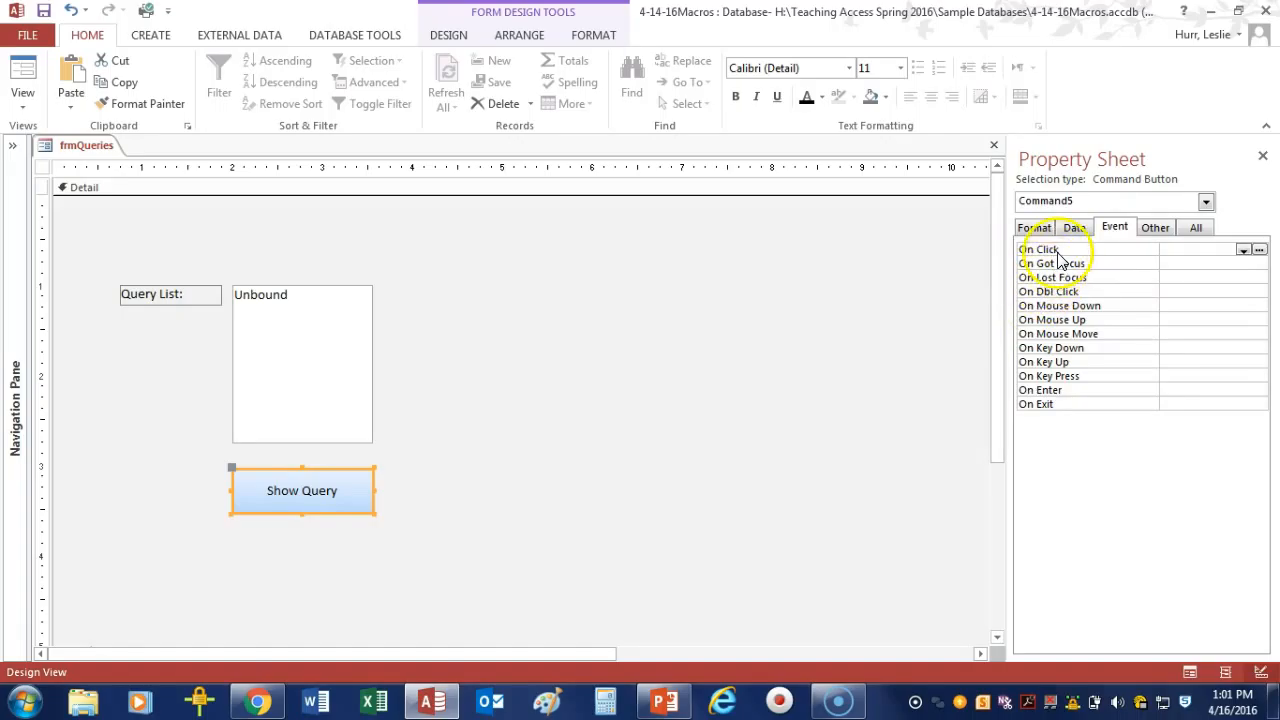
click(1168, 247)
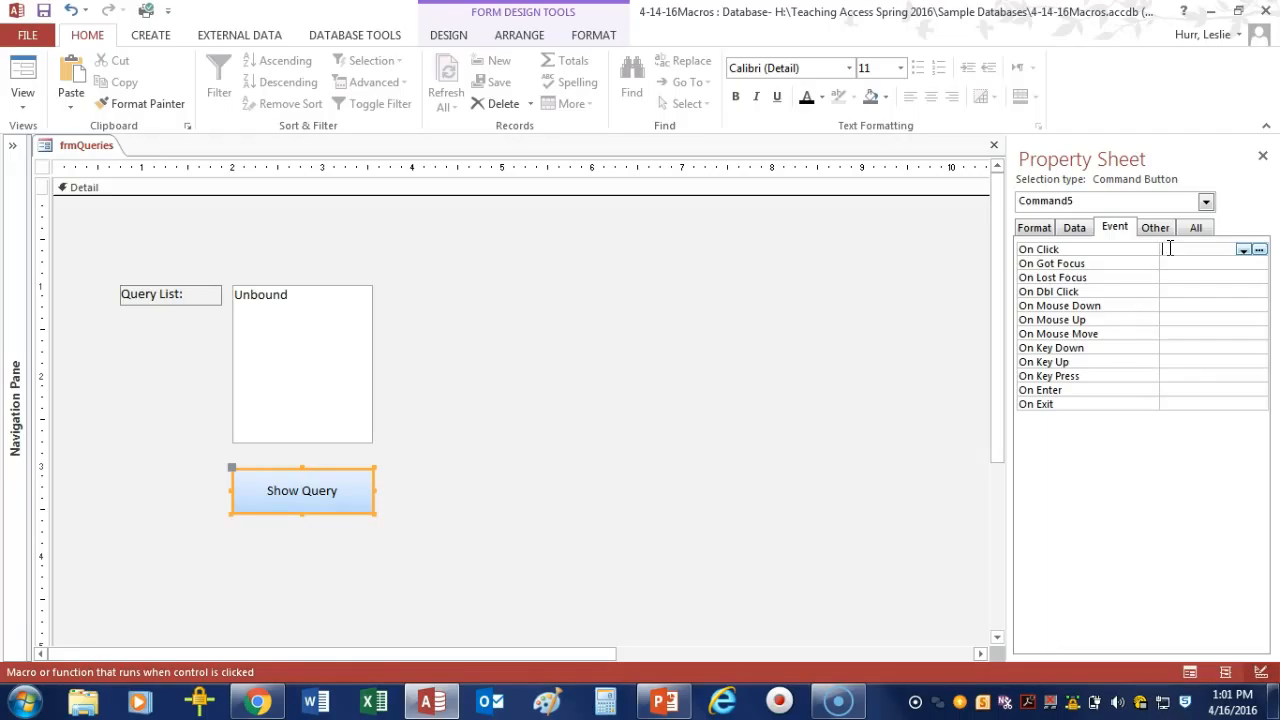
click(1259, 250)
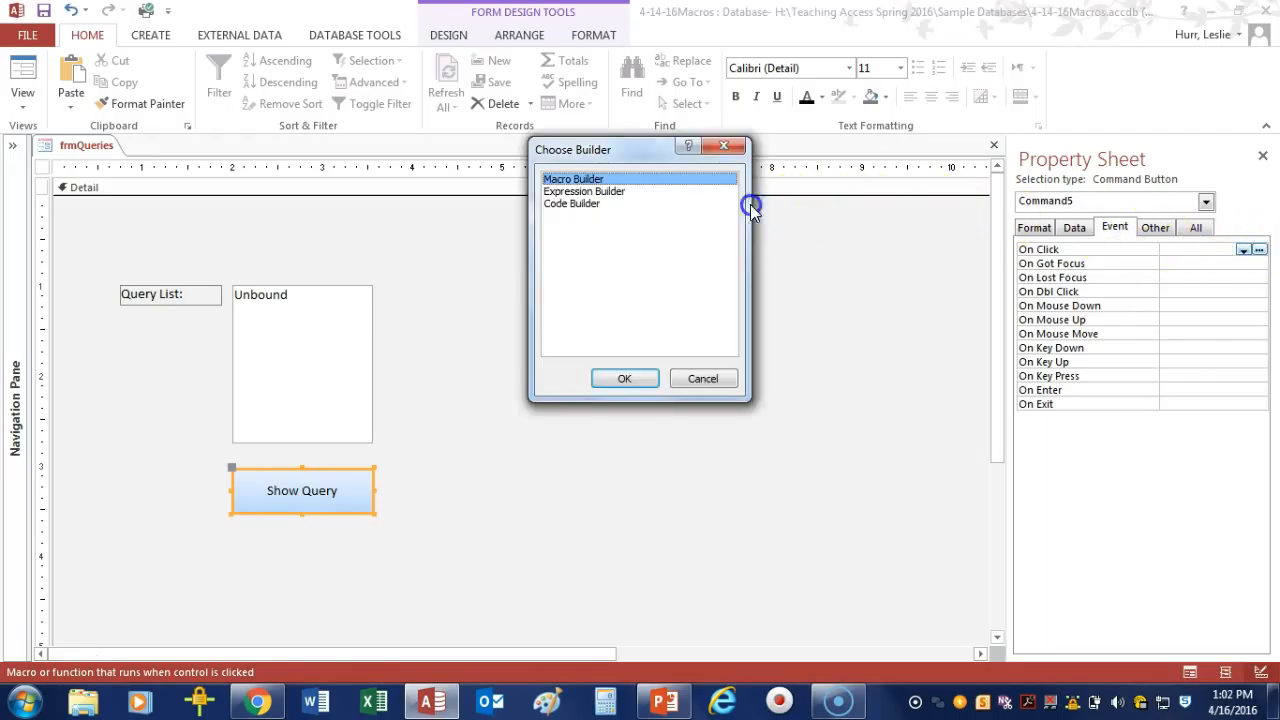
click(575, 181)
click(622, 380)
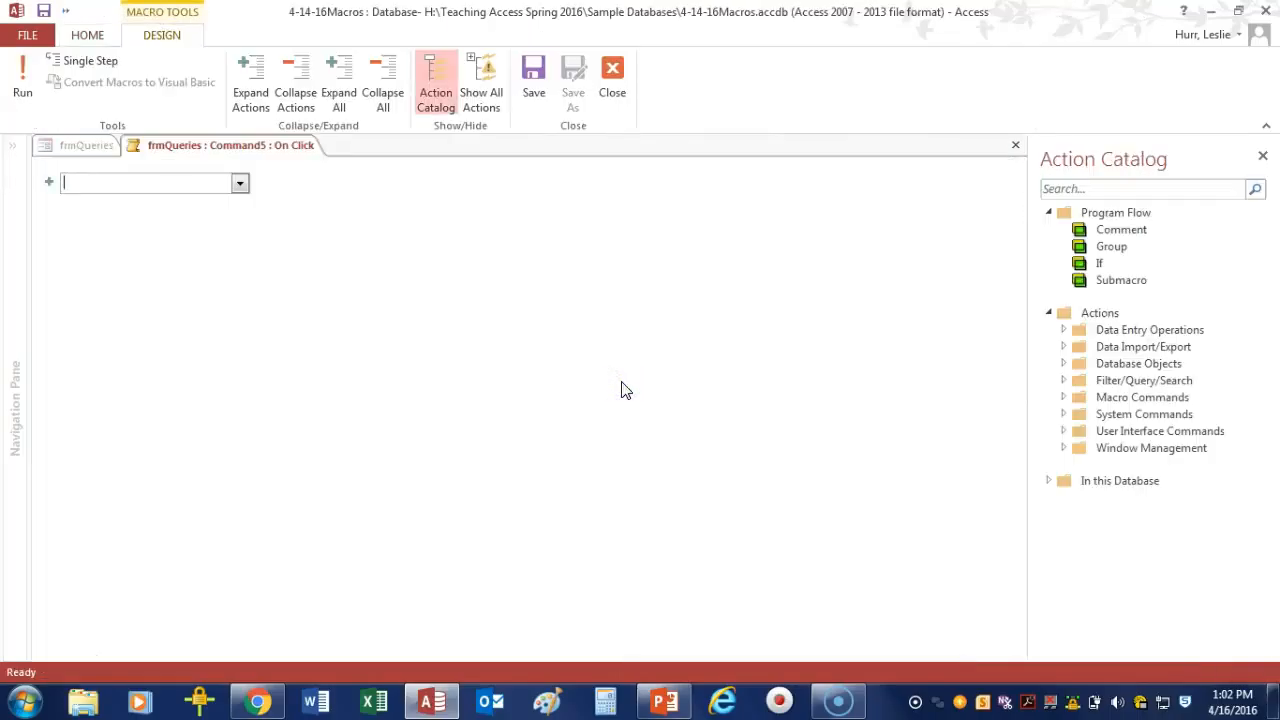
Add an OpenQuery action to the macro with the Query Name expression =[lstQueryList].
text(OpenQuery)
key(Return)
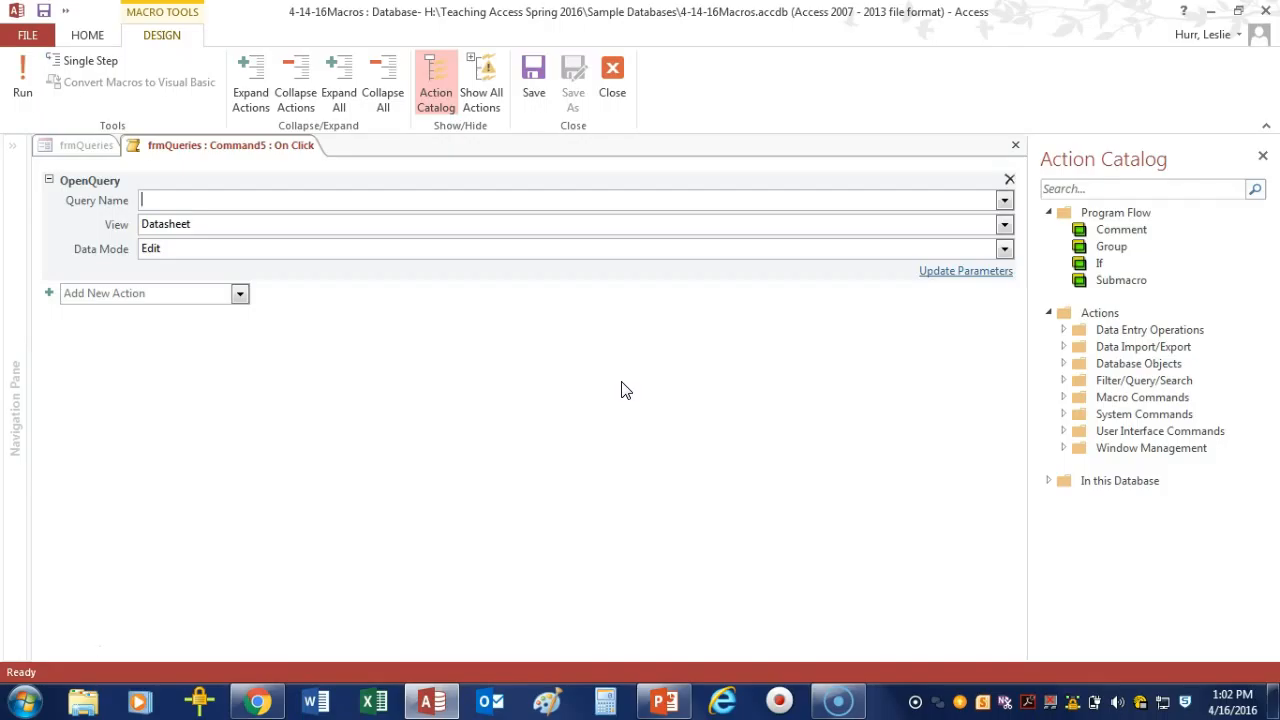
click(1004, 200)
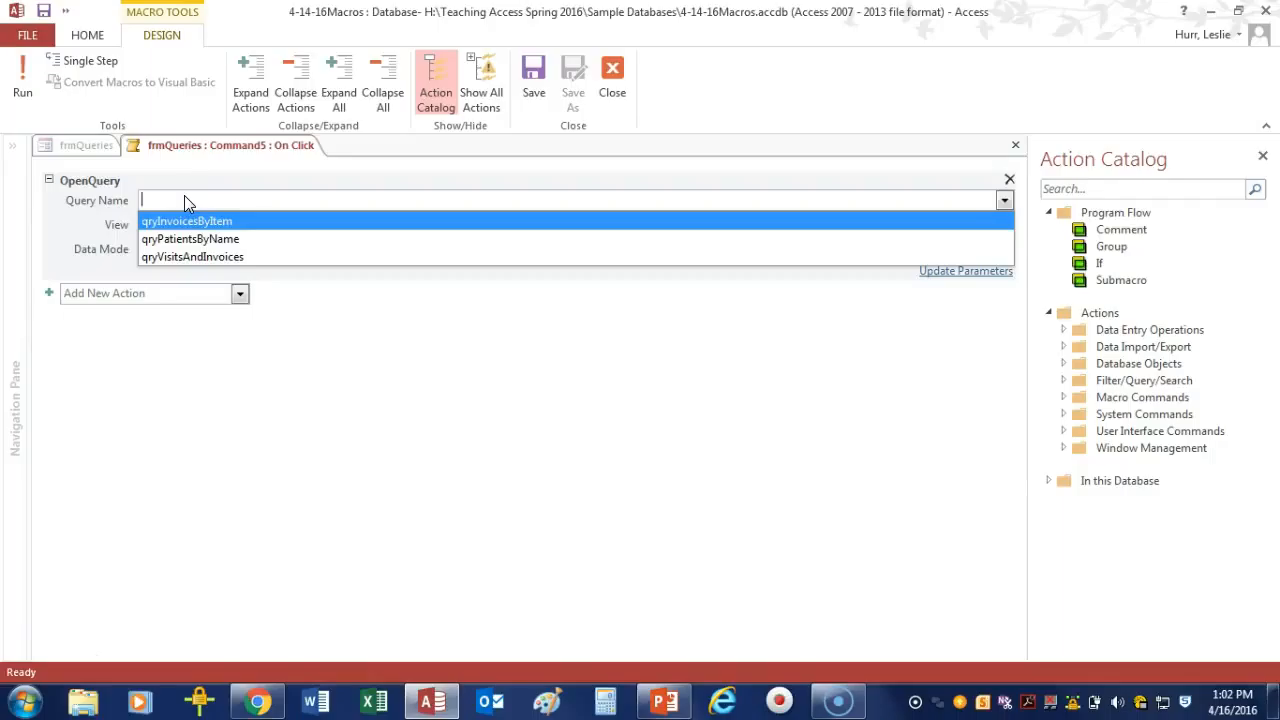
text(=)
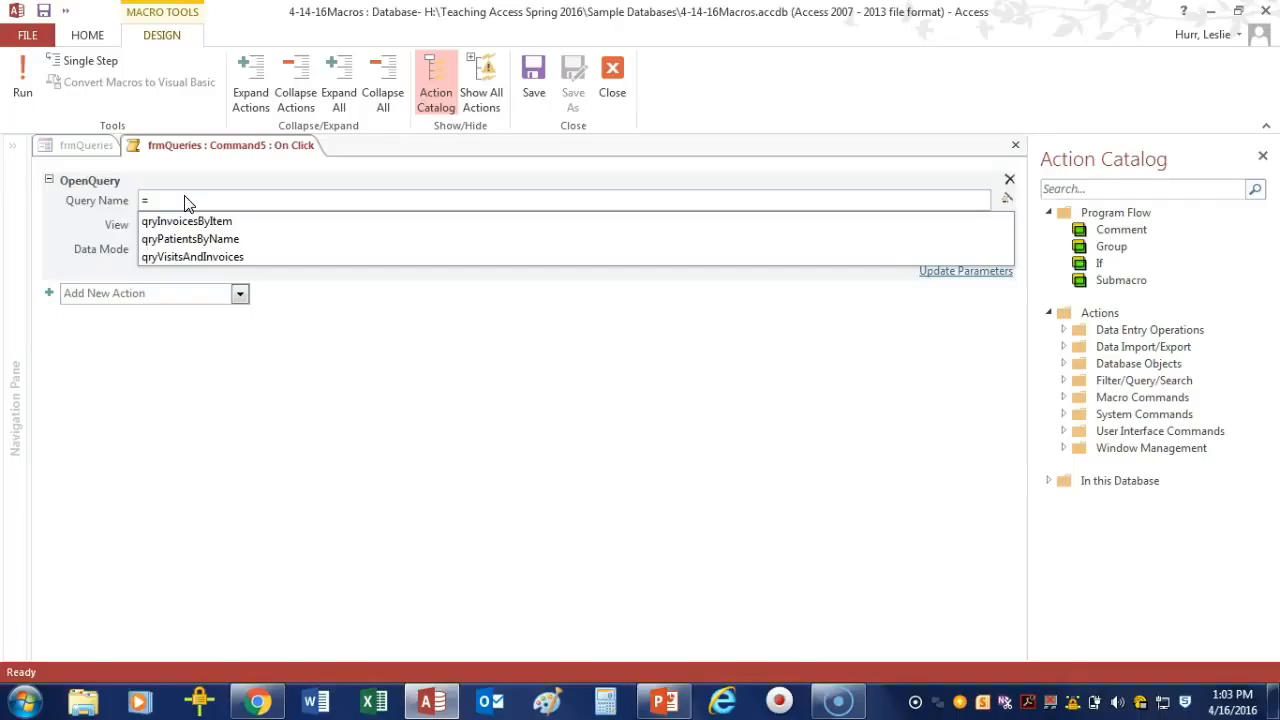
click(185, 203)
text(lst)
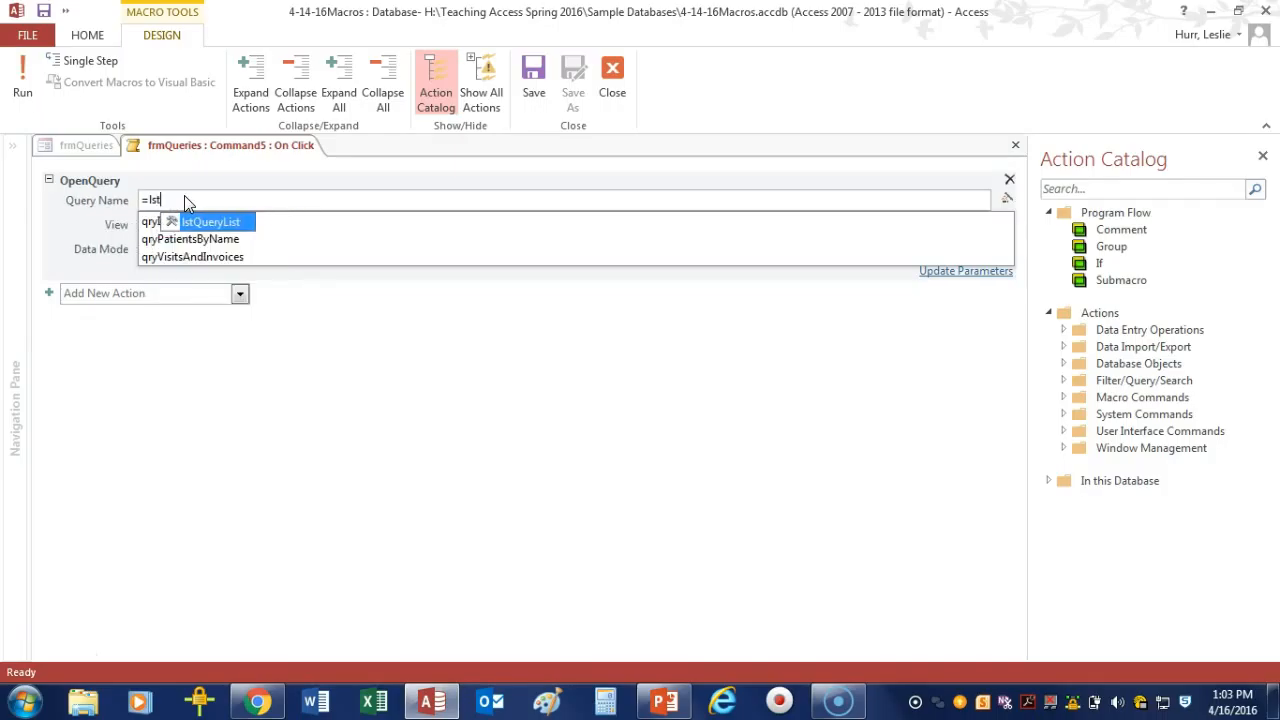
text(QueryList)
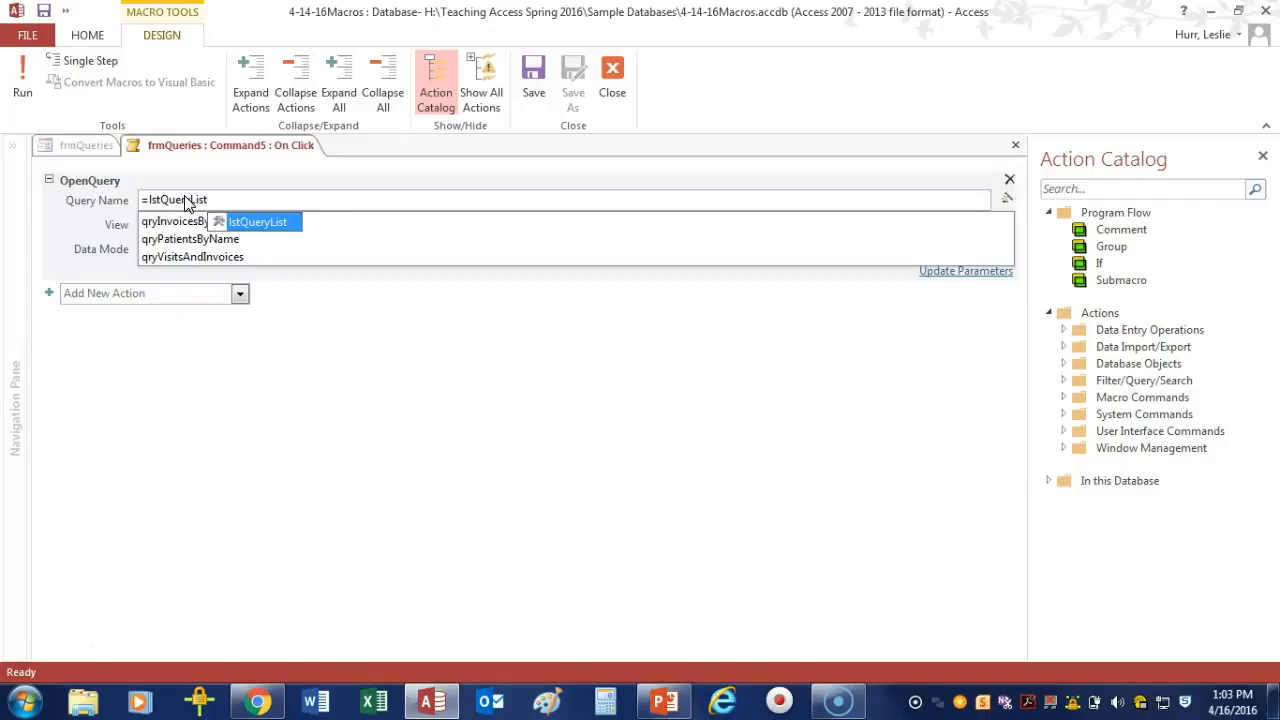
key(Return)
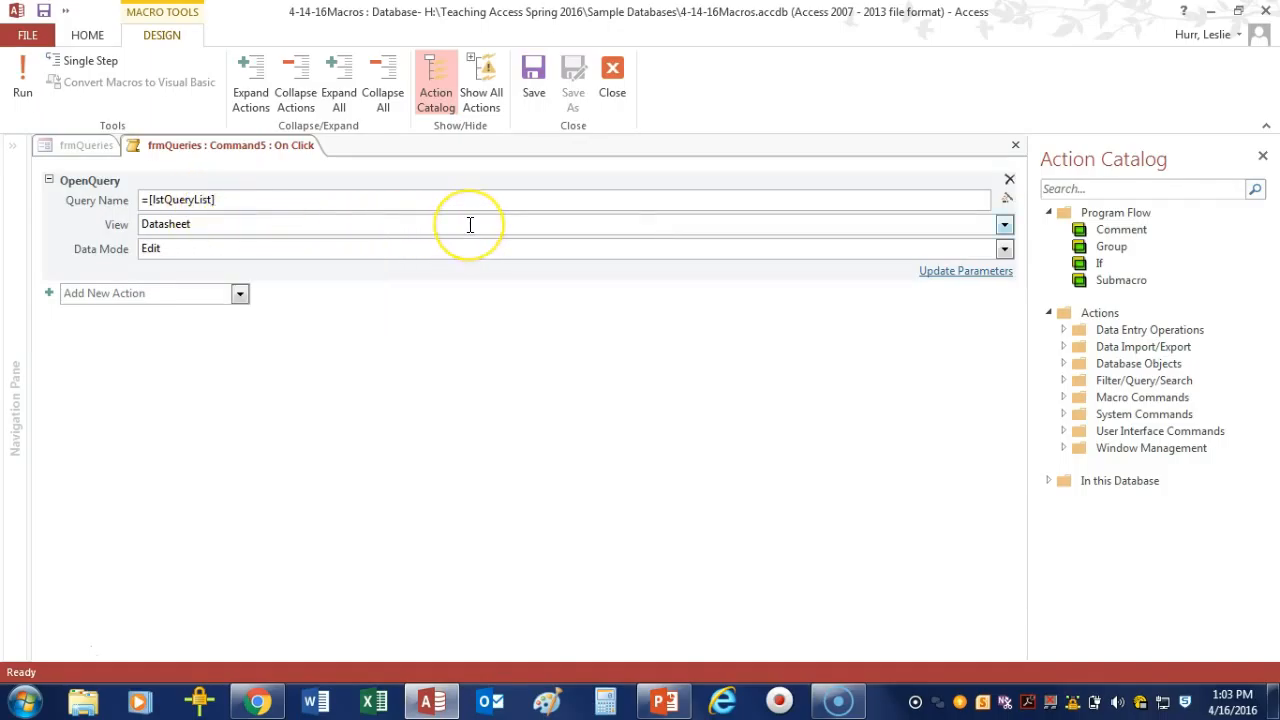
Review the OpenQuery action's Query Name expression, save the macro, and close it to return to the form design.
click(152, 199)
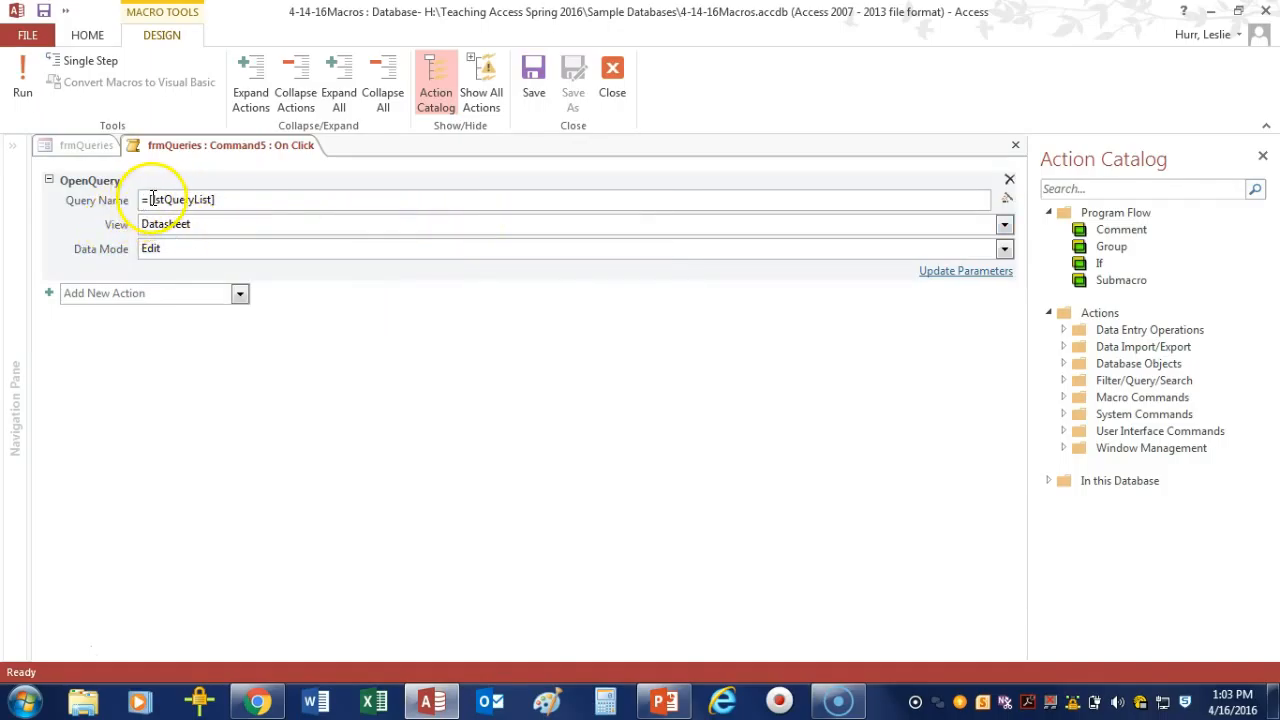
click(233, 201)
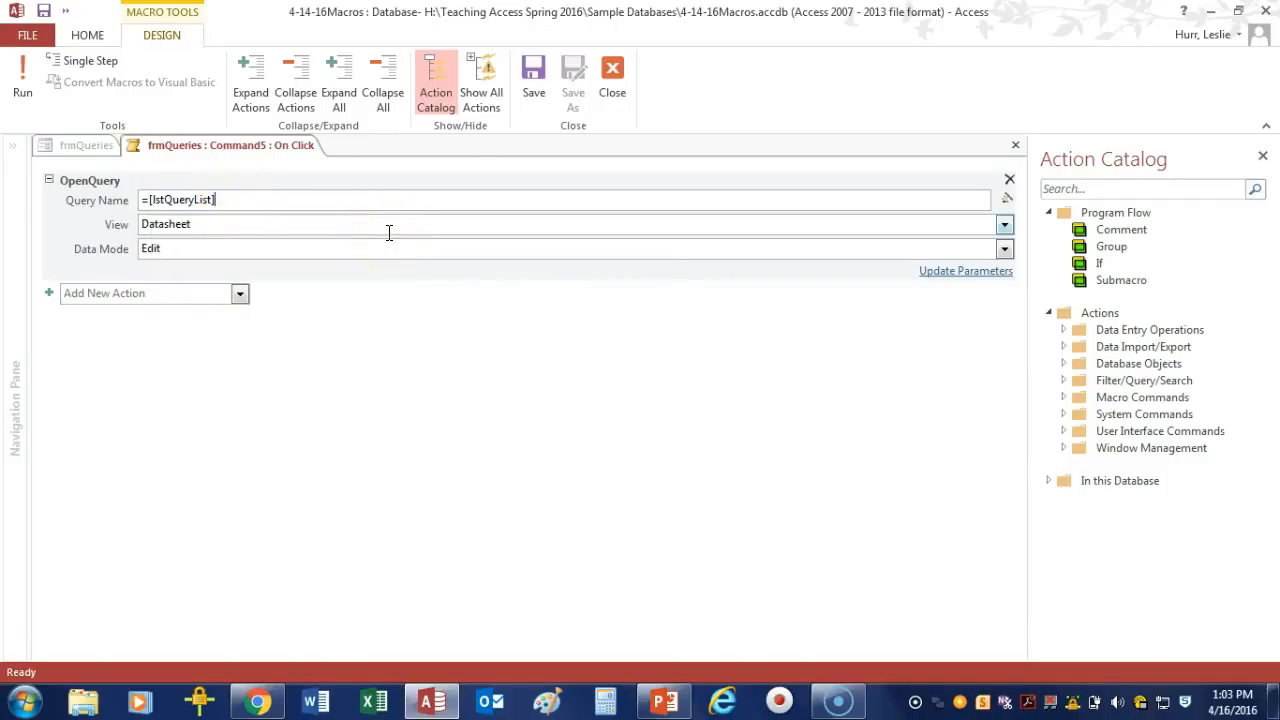
click(521, 84)
click(612, 82)
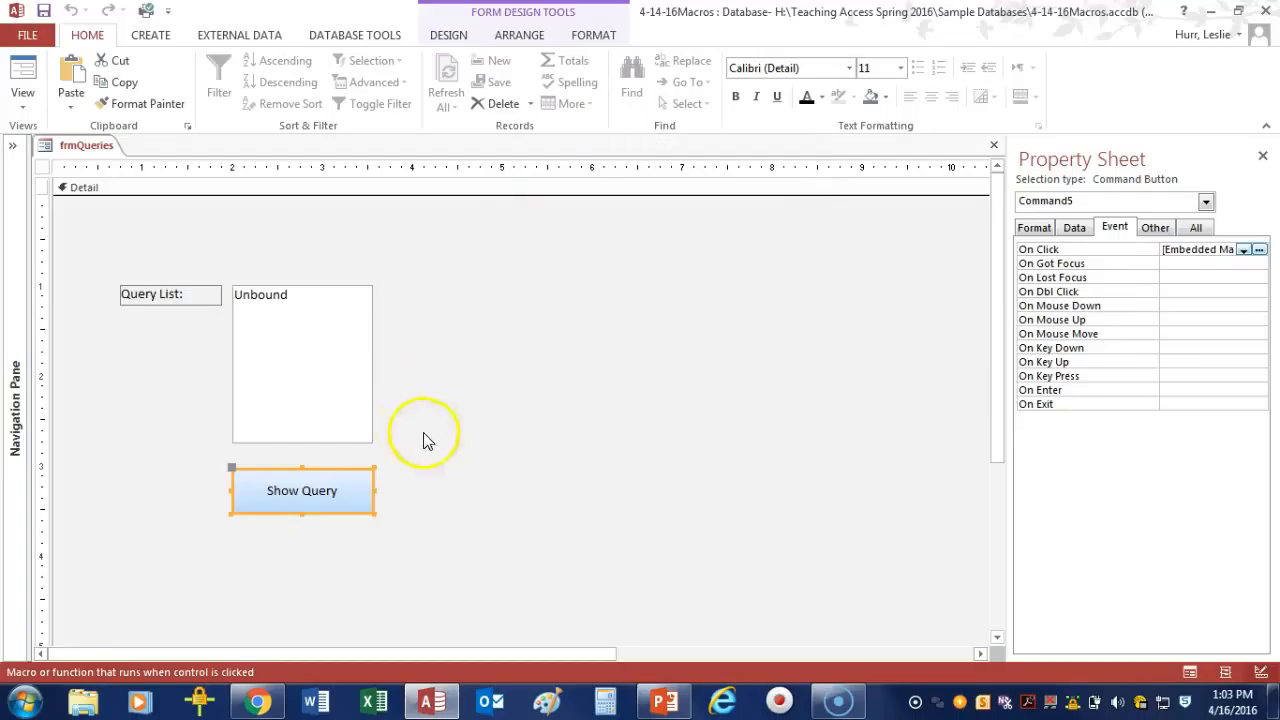
Check the list box's Name property at the start of its complete property list.
click(309, 395)
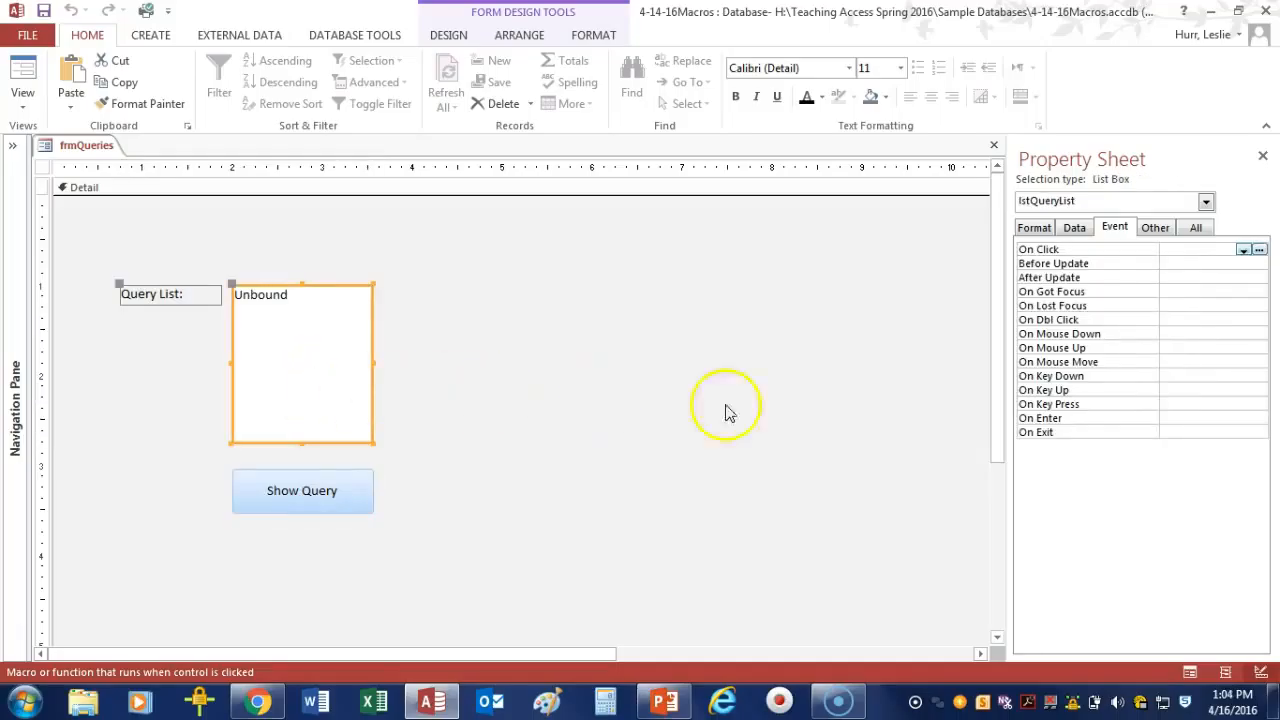
click(1196, 229)
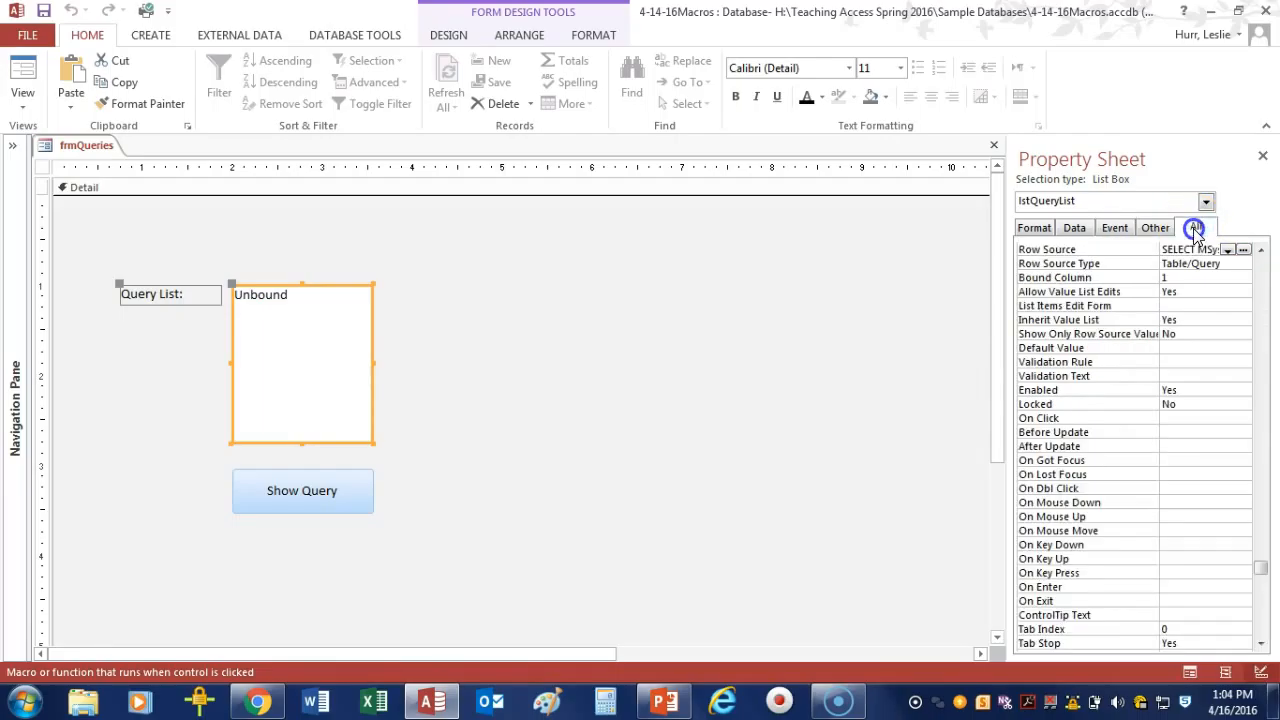
click(1261, 275)
click(1261, 275)
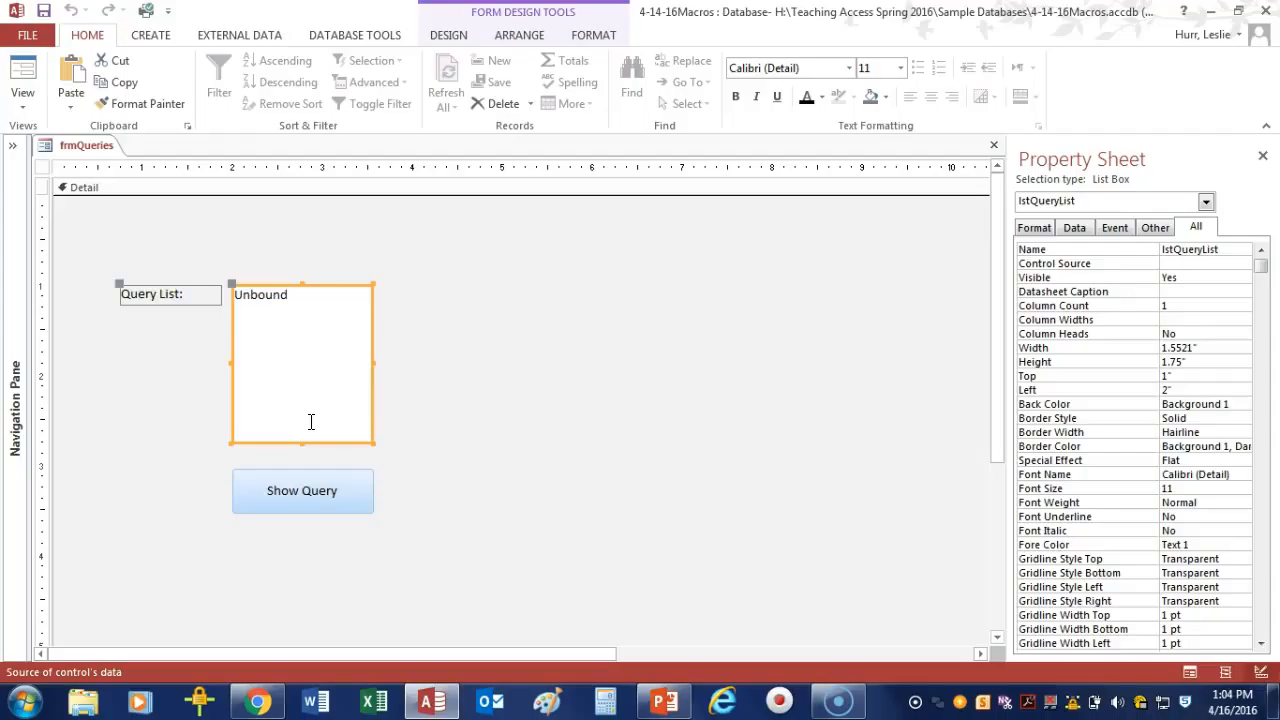
Reopen the Show Query button's On Click embedded macro, review its OpenQuery action, and close it to return to the form design.
click(307, 491)
click(307, 491)
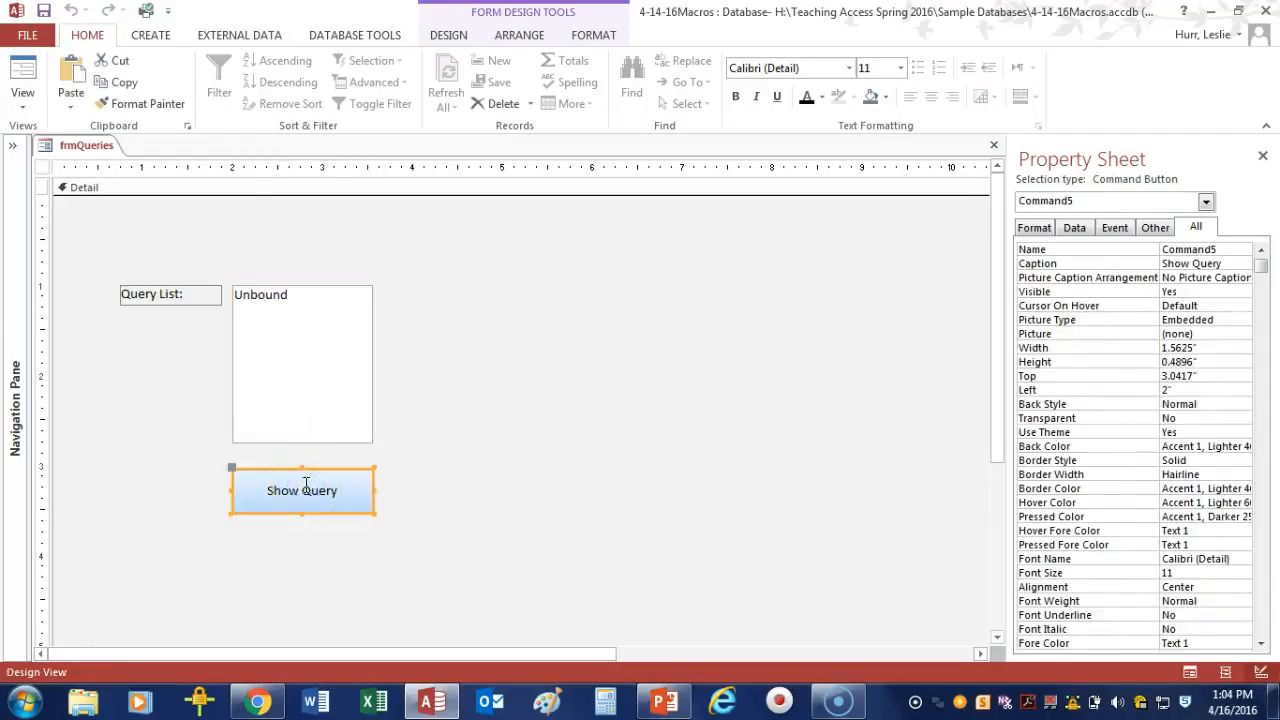
click(1114, 227)
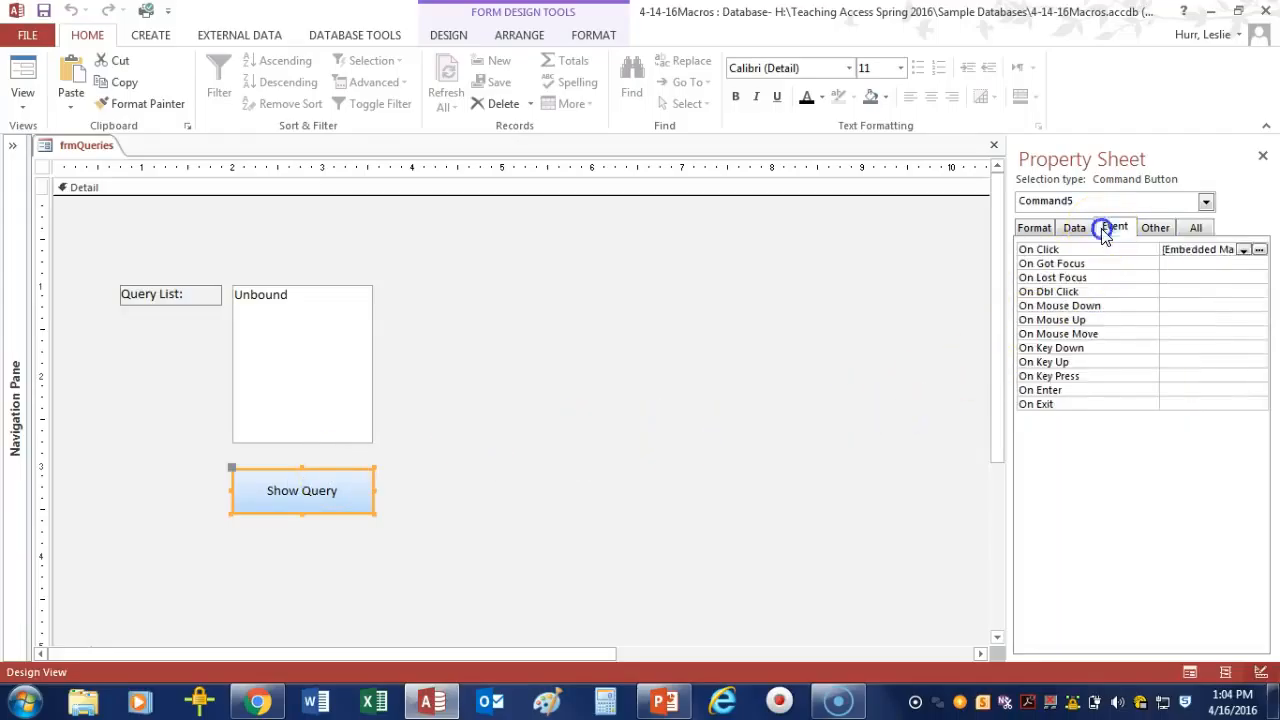
click(1259, 250)
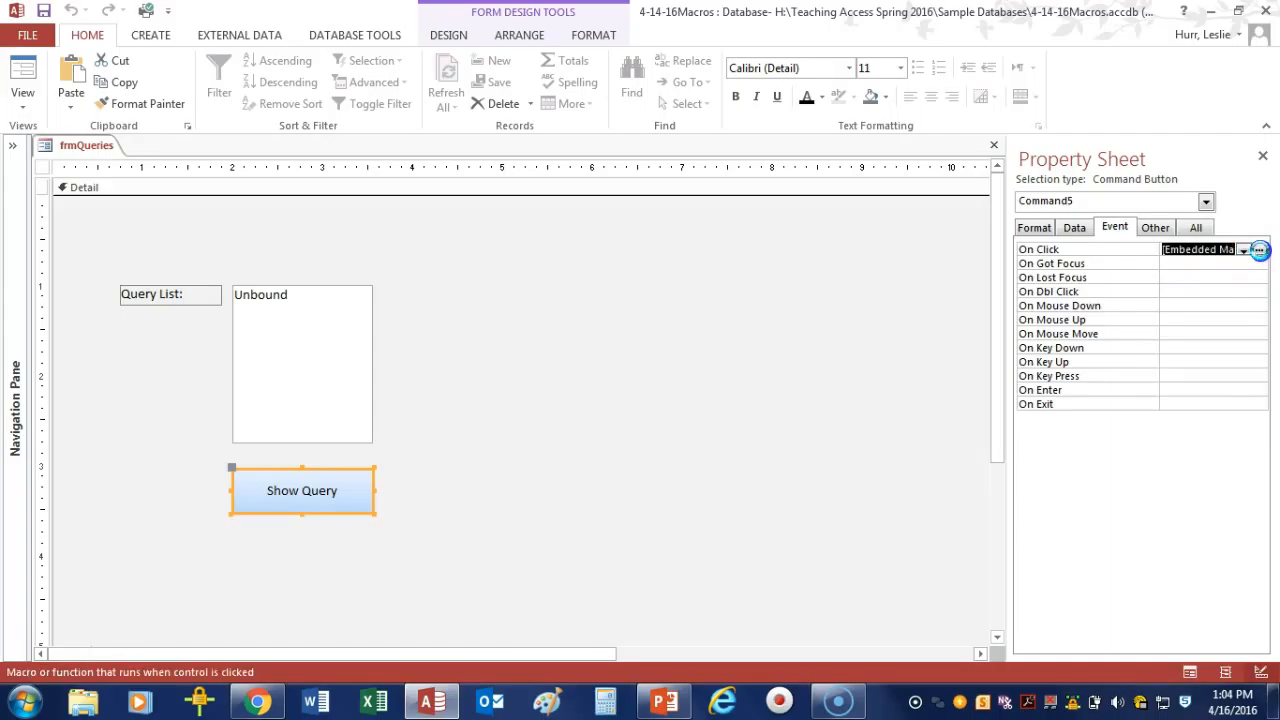
click(1259, 250)
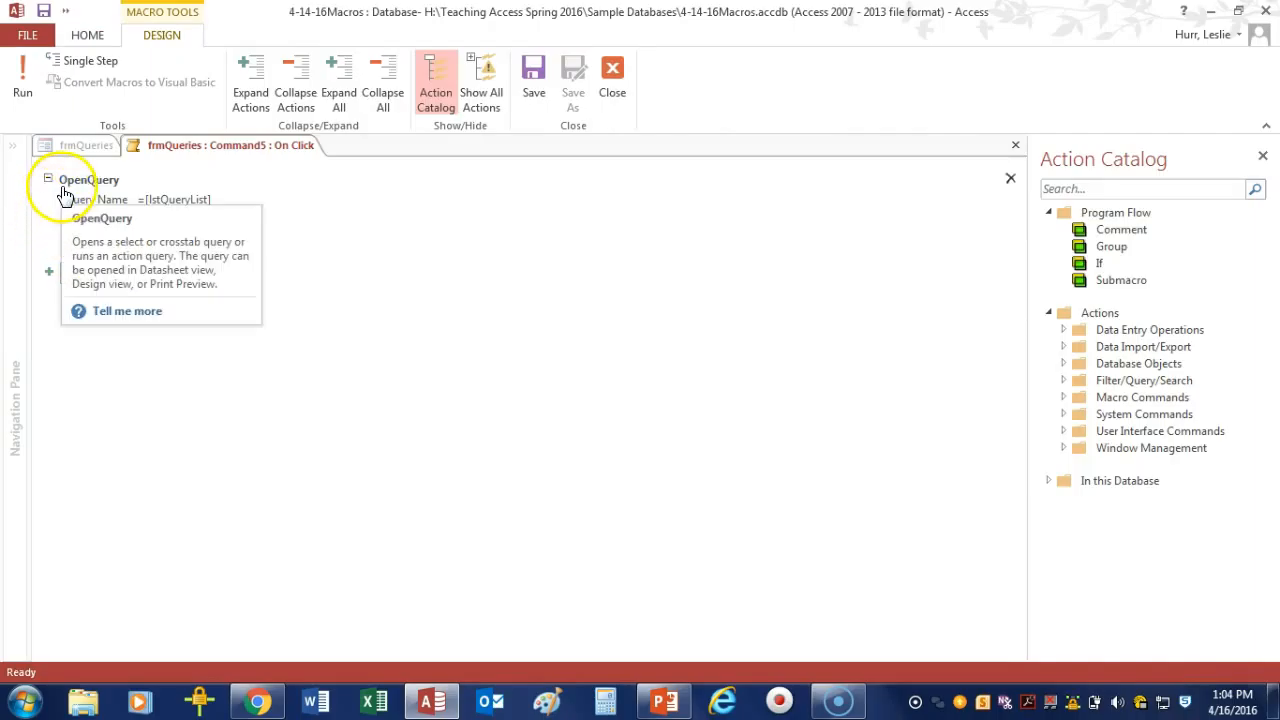
click(112, 209)
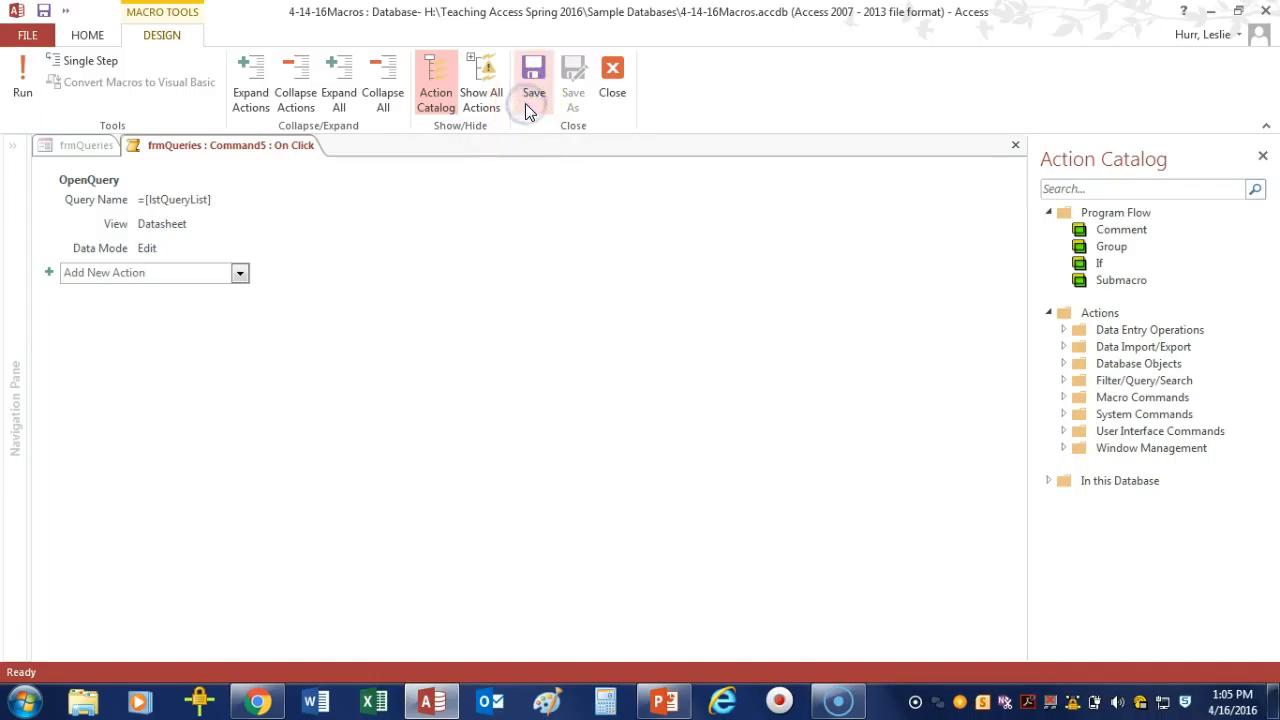
click(612, 70)
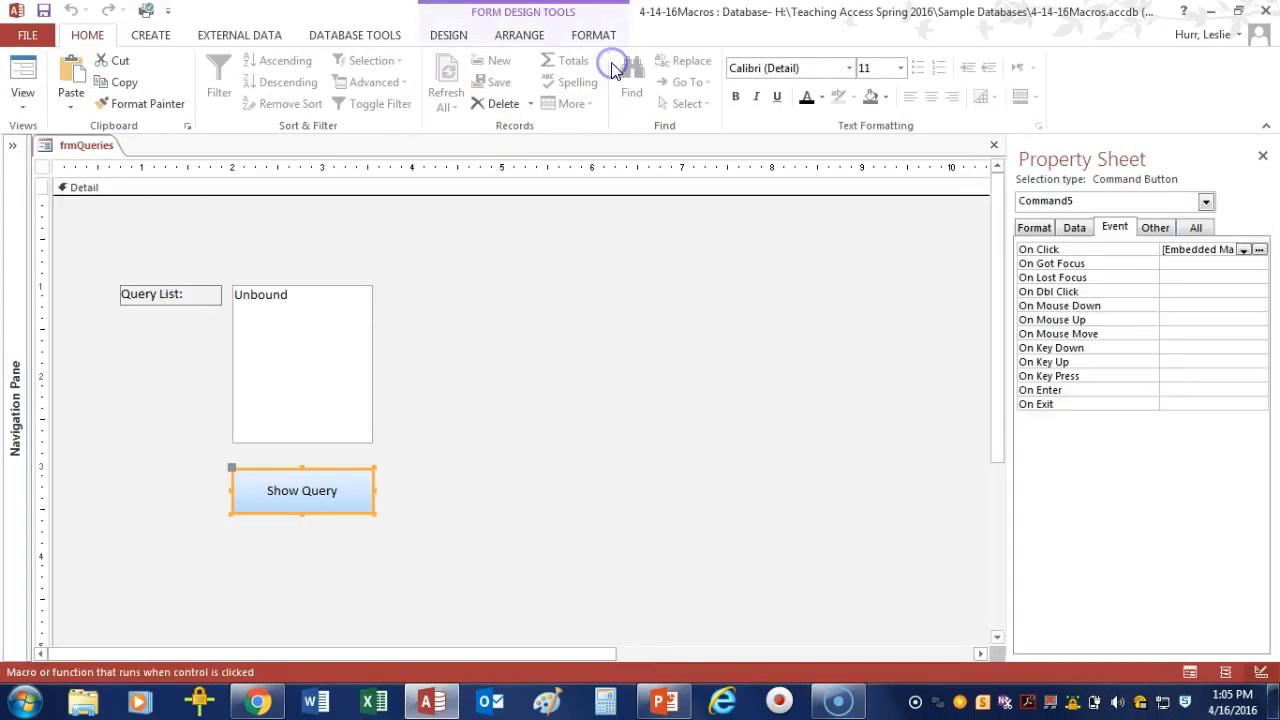
Display the form in Form view, select qryPatientsByName in the query list, and run Show Query on it.
click(27, 73)
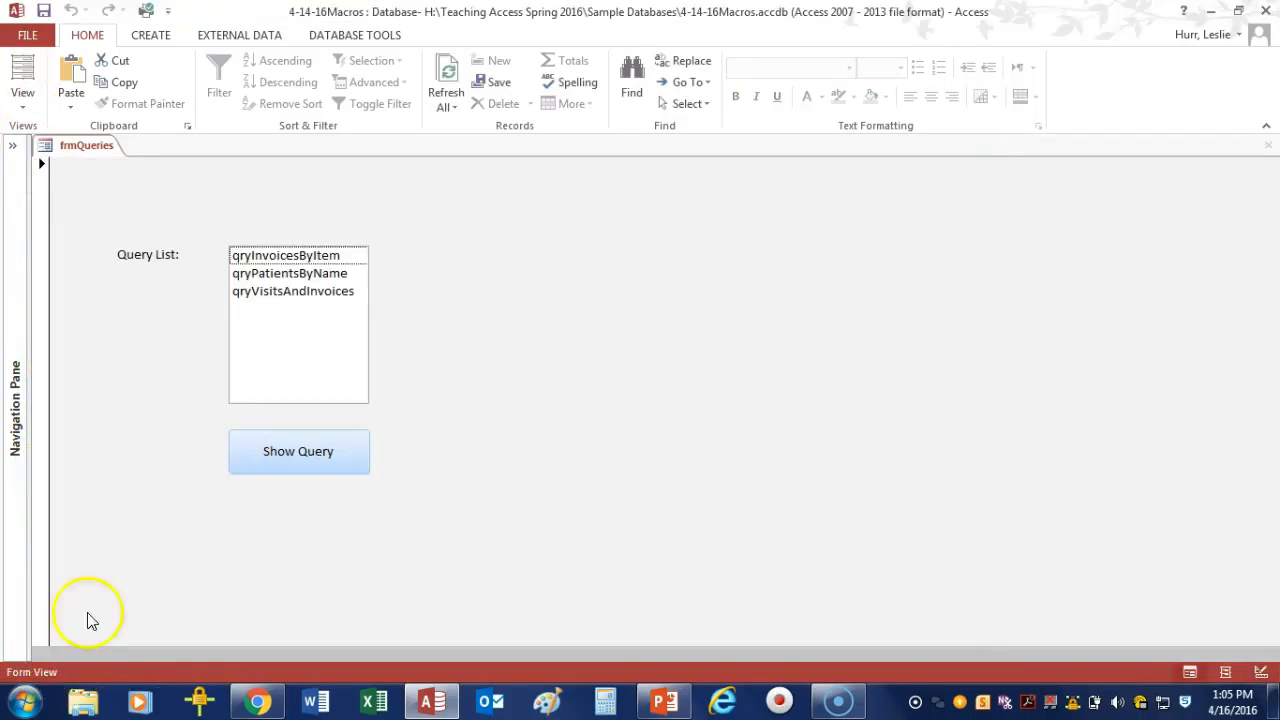
click(269, 276)
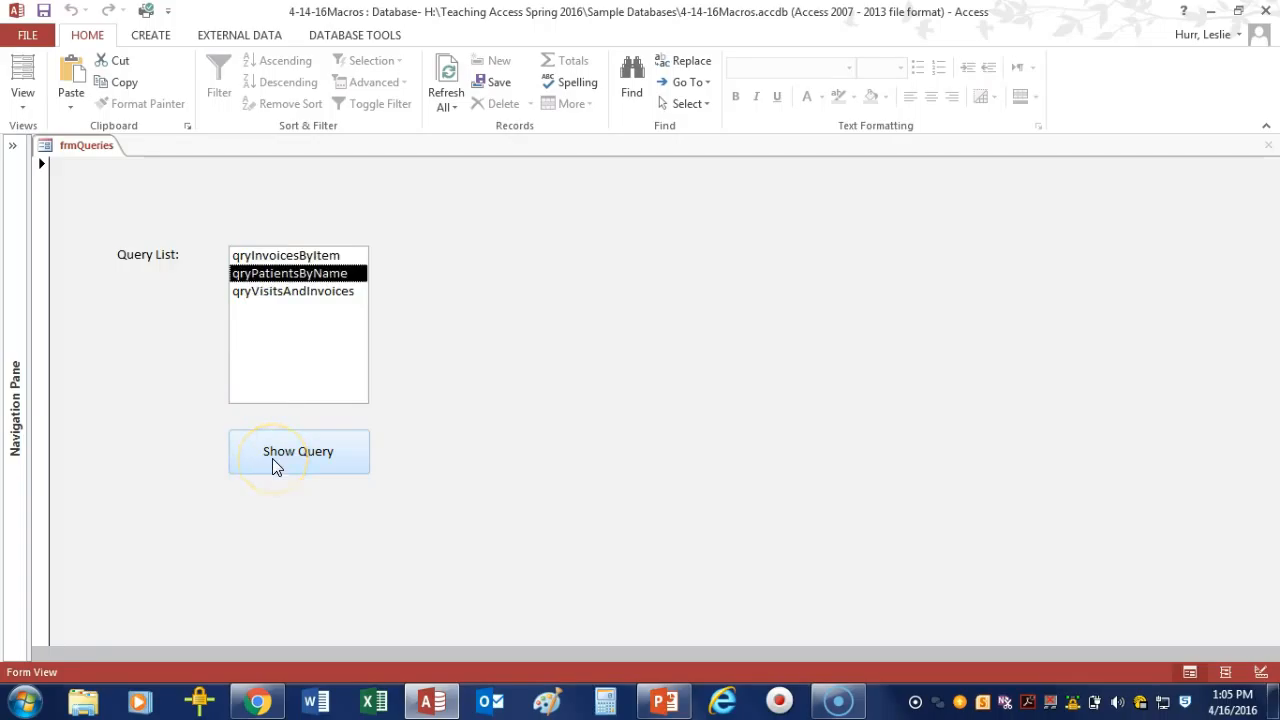
click(272, 458)
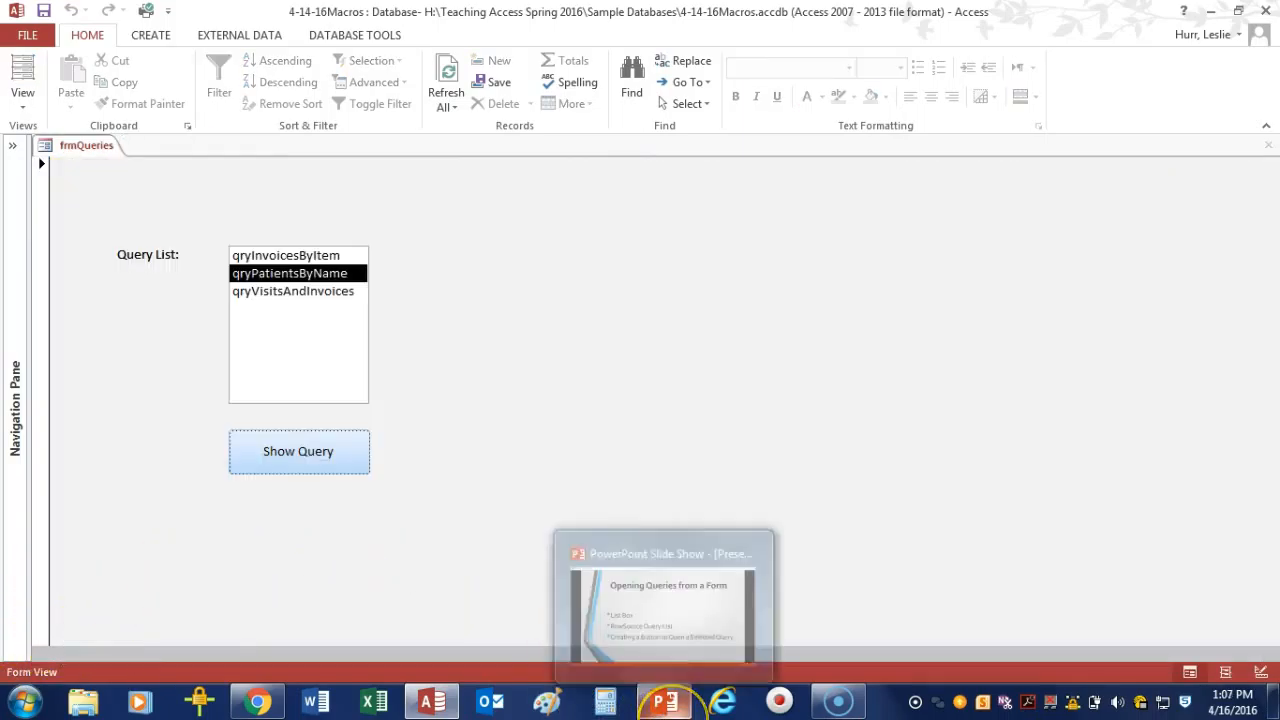
Switch to the PowerPoint slide show with the Opening Queries from a Form slide.
click(664, 701)
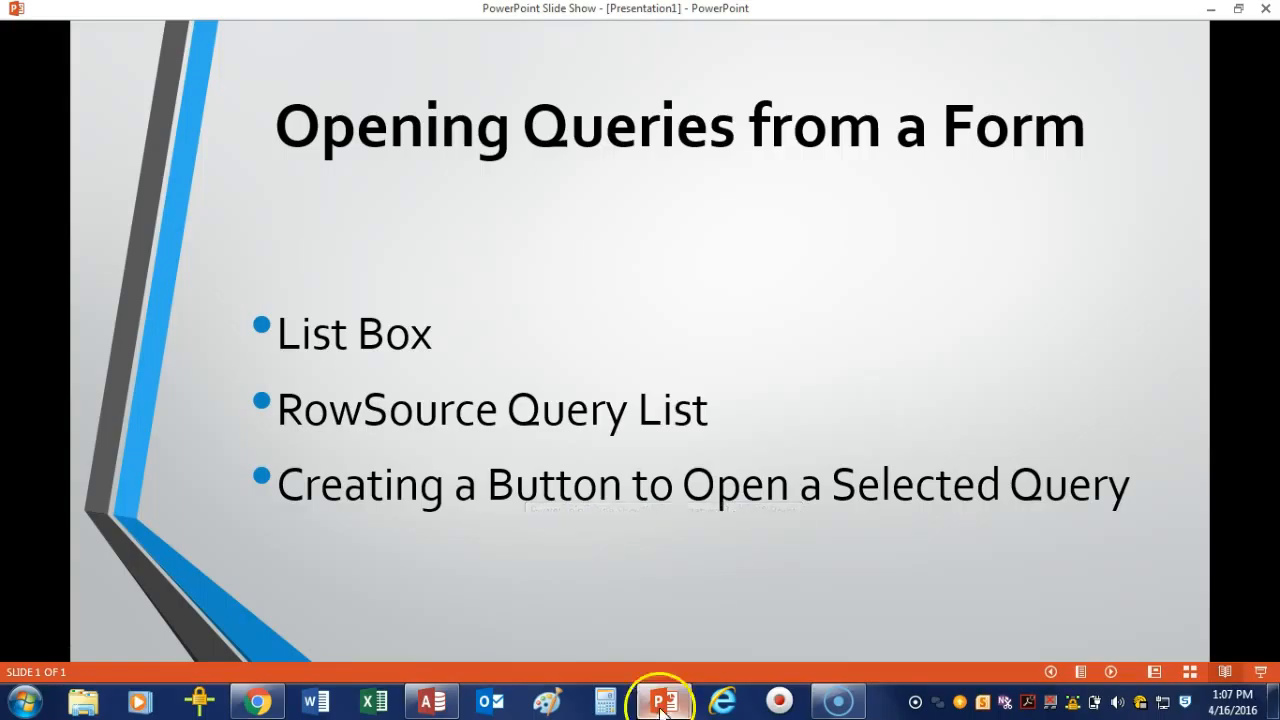